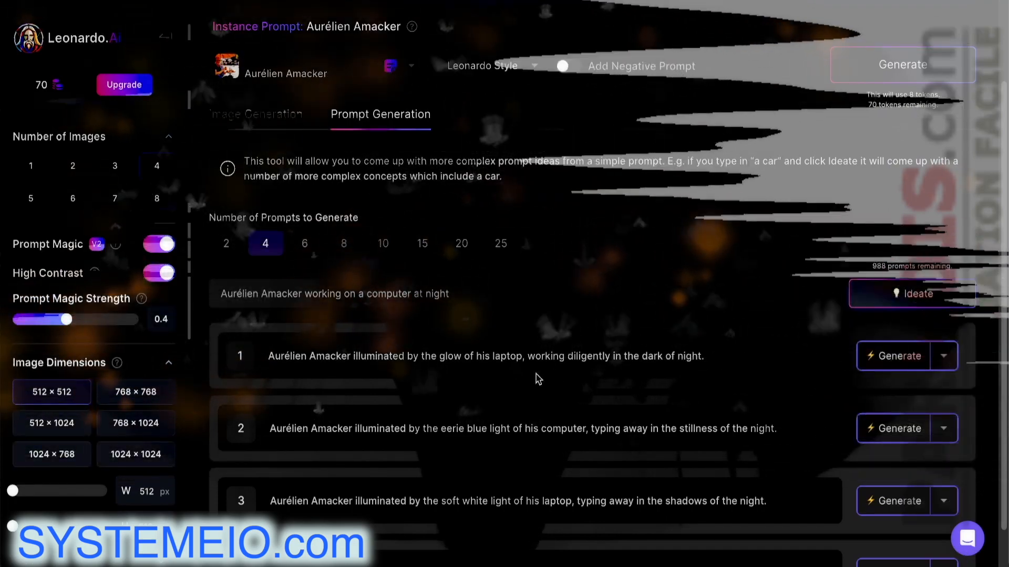
Generate a batch of four 512×512 images from the eerie-blue-light prompt variation
scroll(589, 400, down, 1)
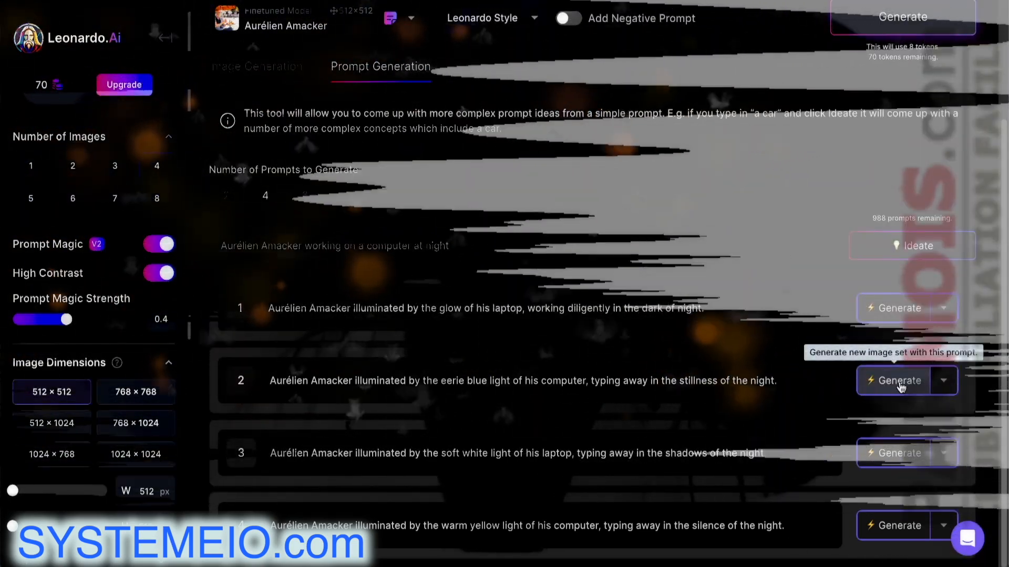
click(899, 382)
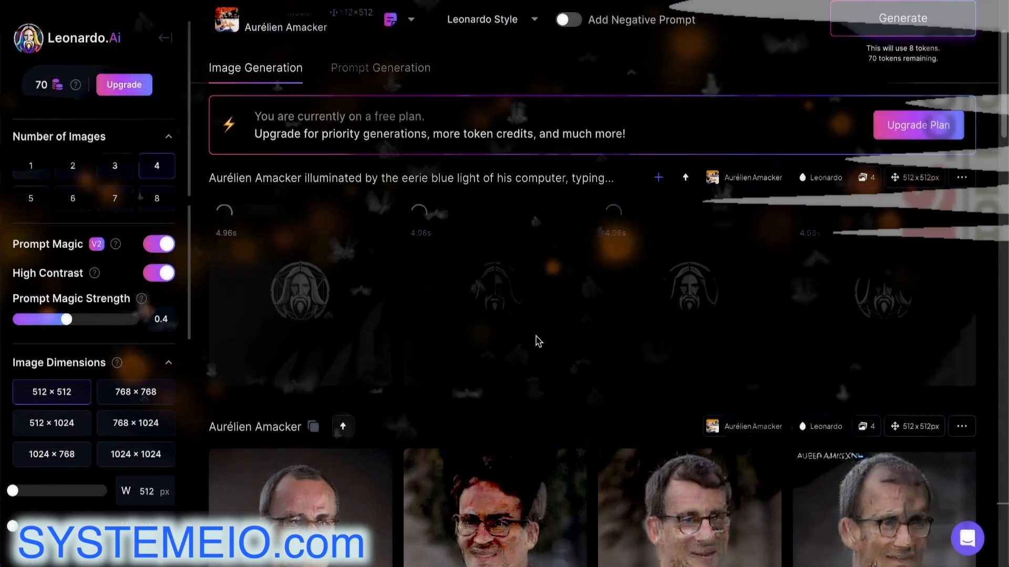
Open the first finished blue-lit image of the man at his computer enlarged
scroll(536, 341, up, 2)
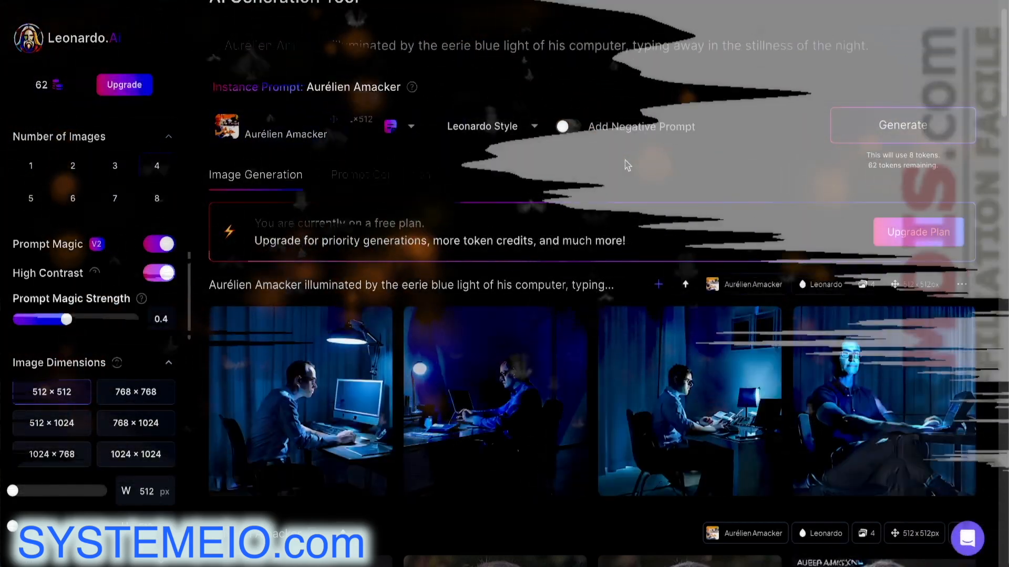
scroll(639, 168, down, 1)
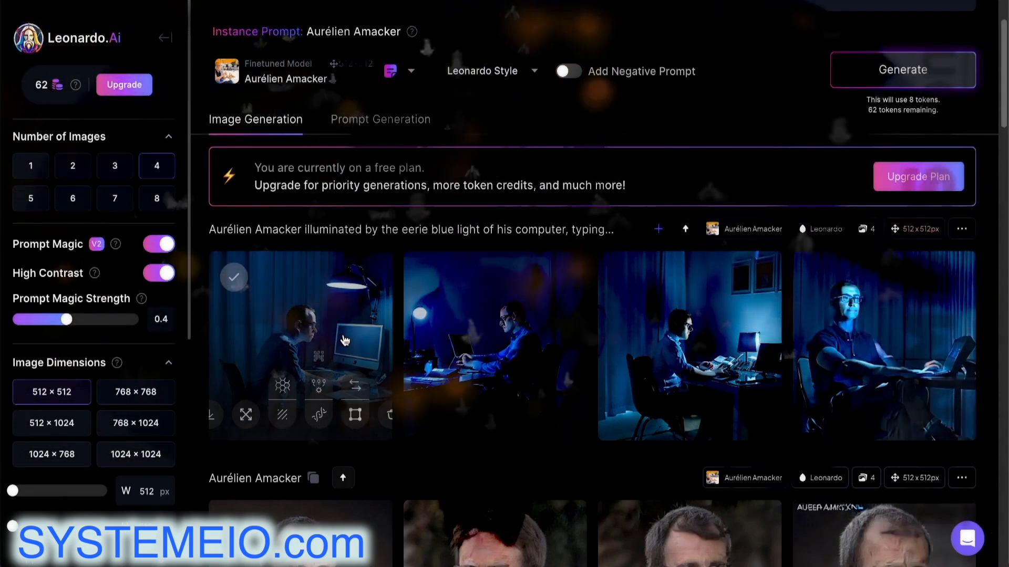
click(345, 342)
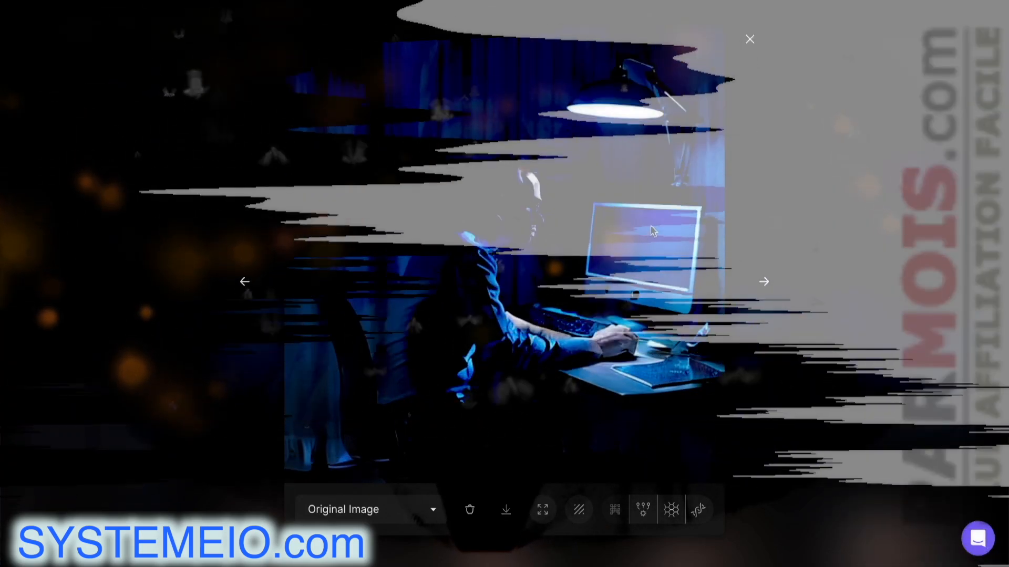
Close the first image and preview the fourth and second blue-lit images full-size
click(750, 40)
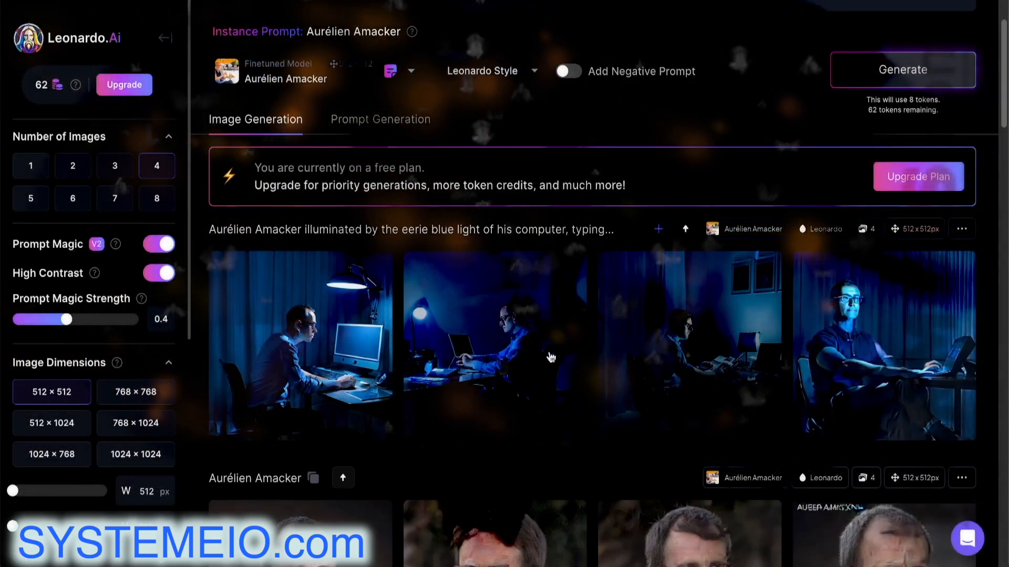
mouse_move(368, 344)
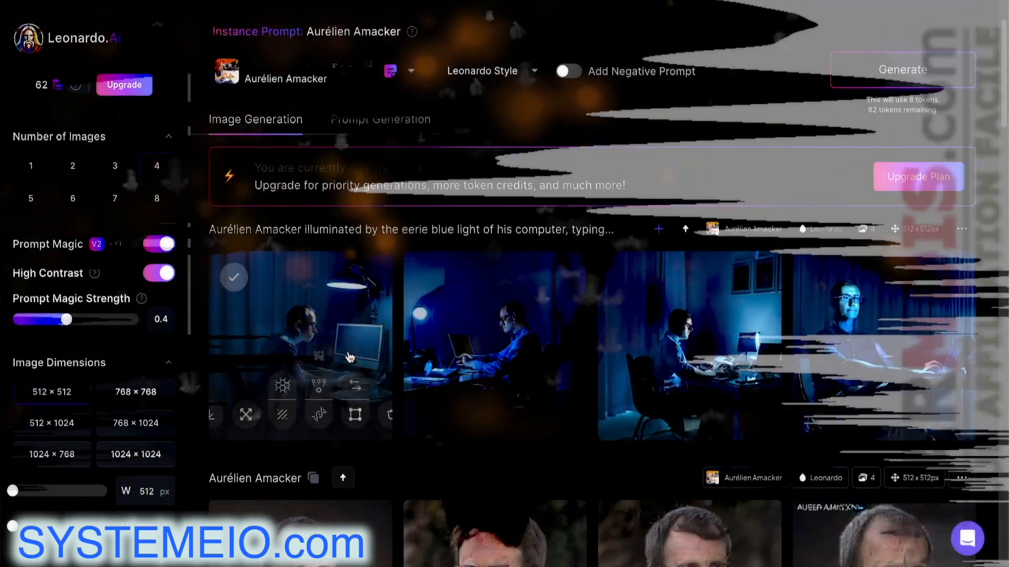
mouse_move(658, 324)
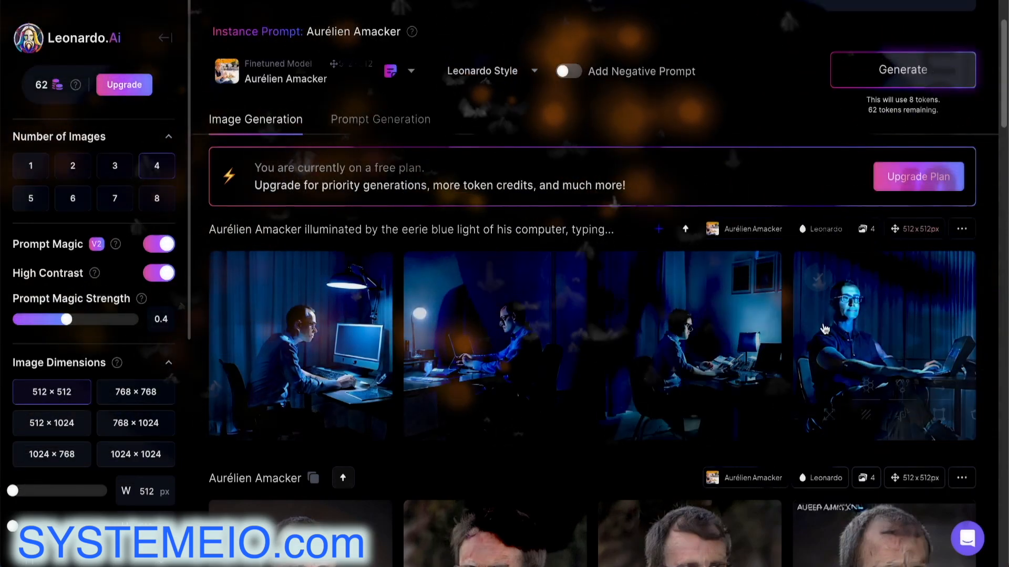
click(867, 337)
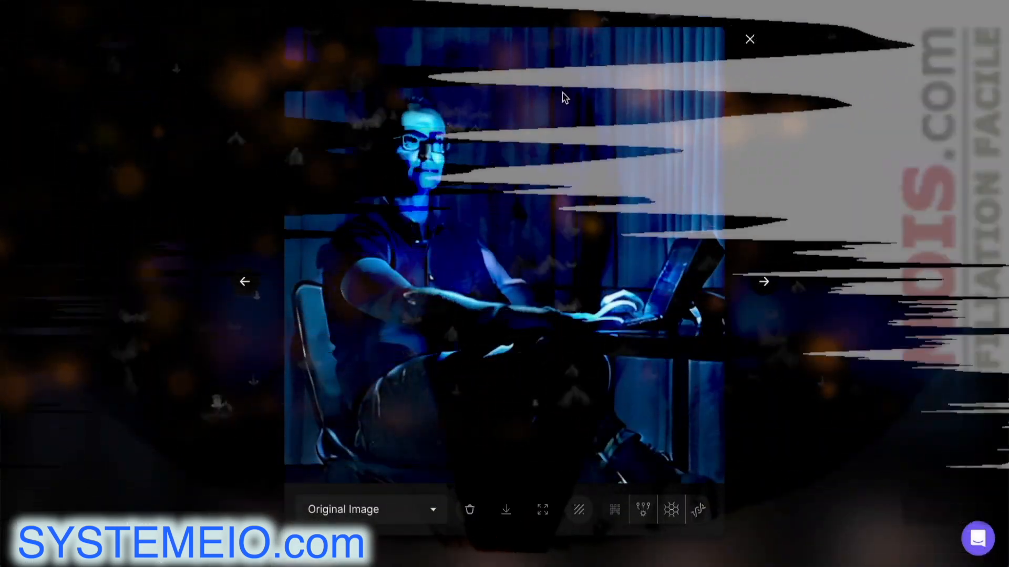
click(750, 42)
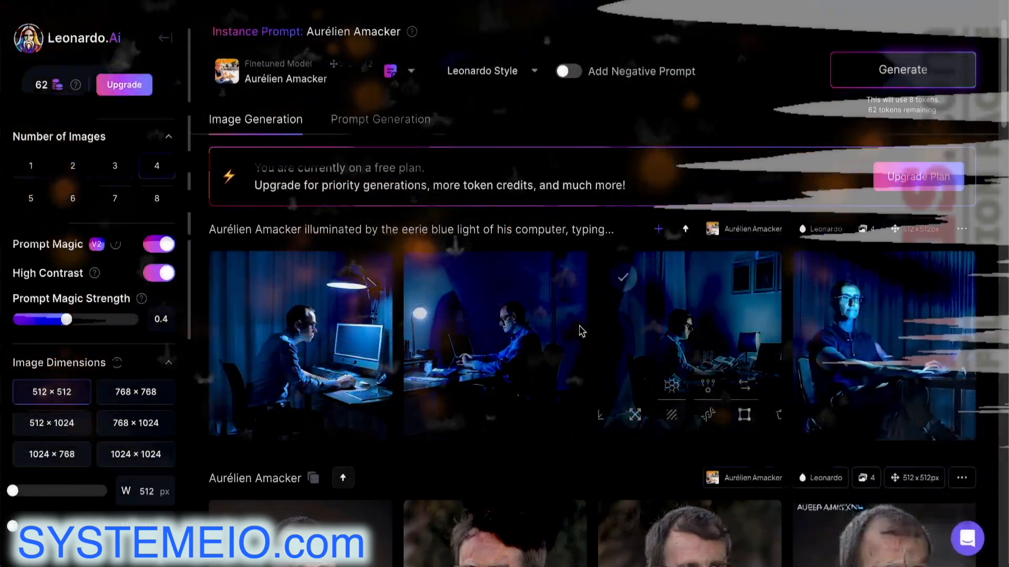
click(499, 322)
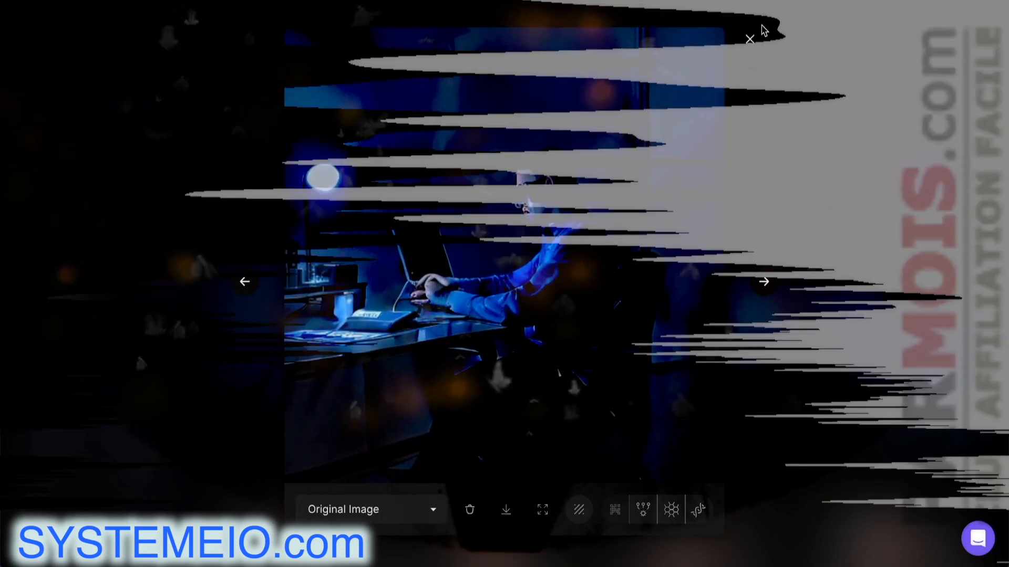
key(Escape)
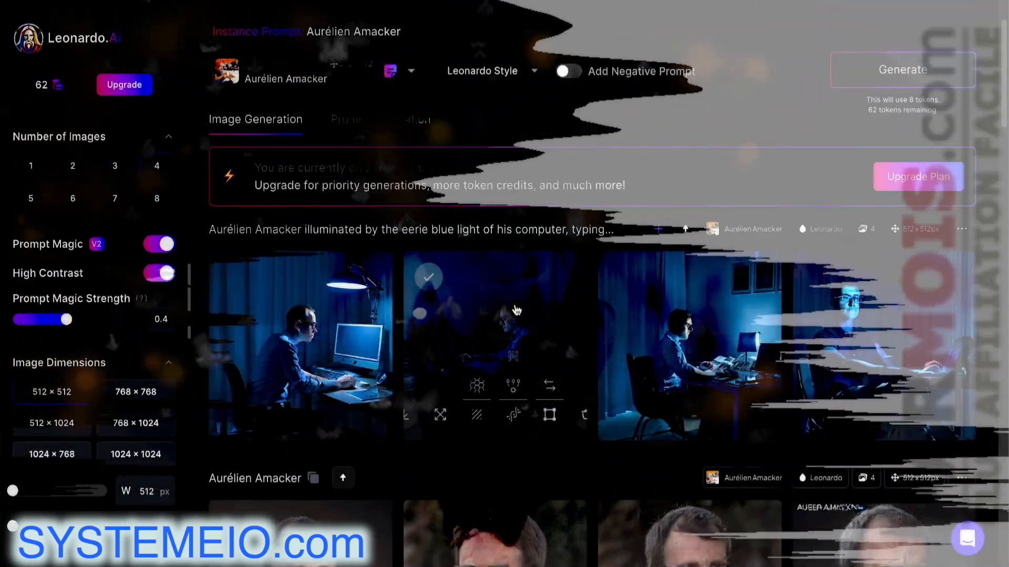
scroll(512, 173, up, 2)
Set the Leonardo Style to None and generate four fresh blue-lit images
click(512, 173)
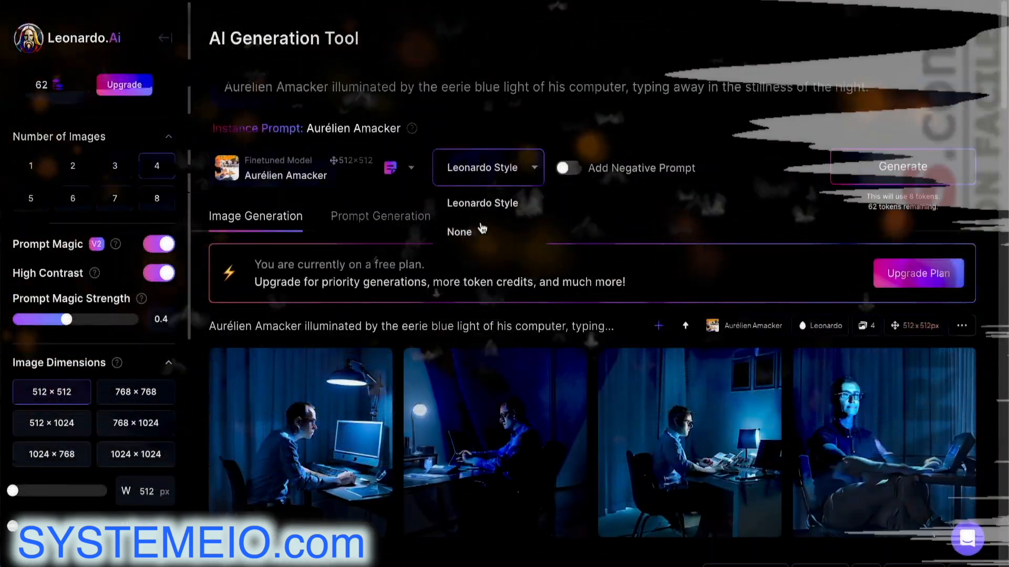
click(479, 228)
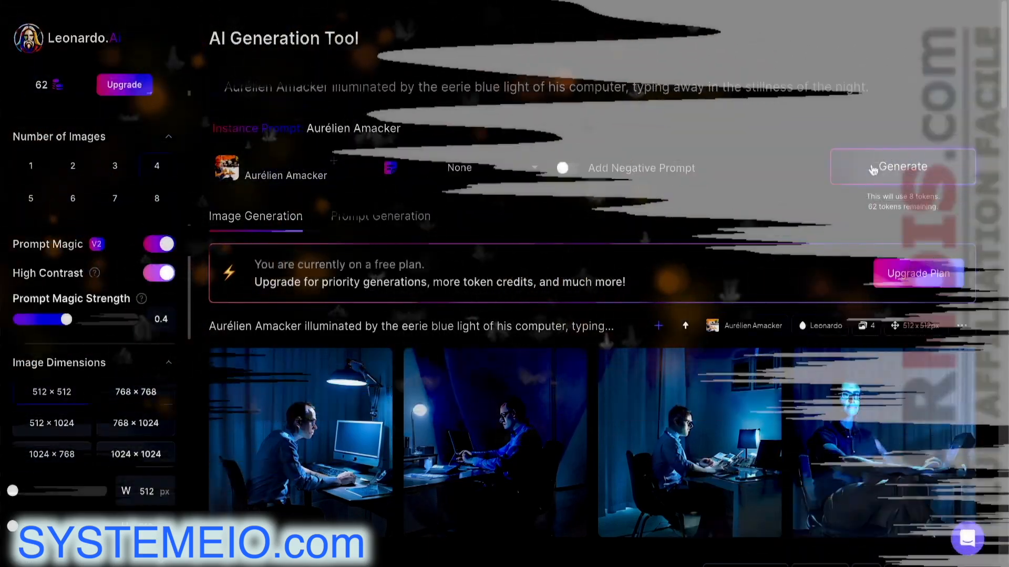
click(860, 172)
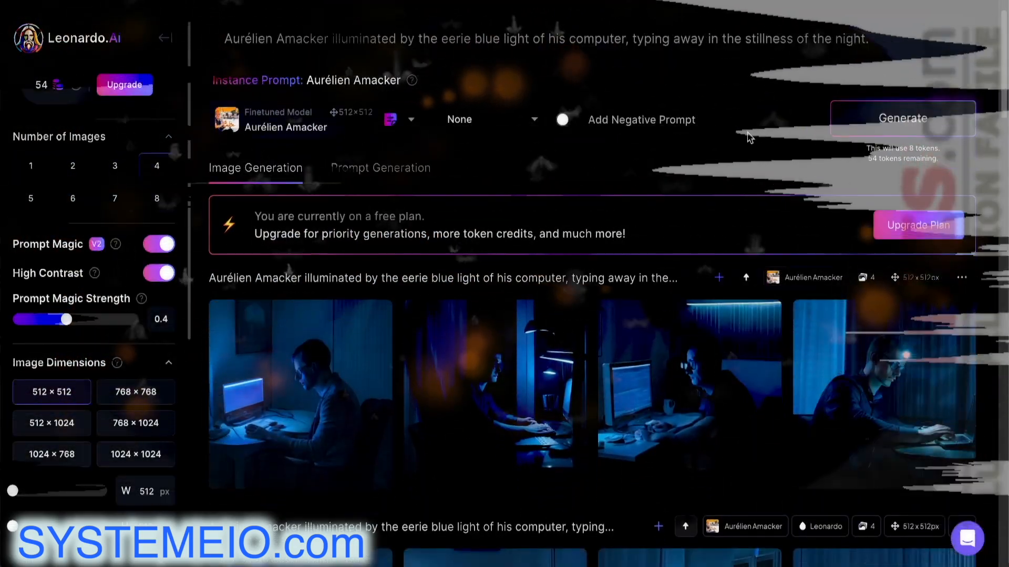
scroll(473, 210, down, 4)
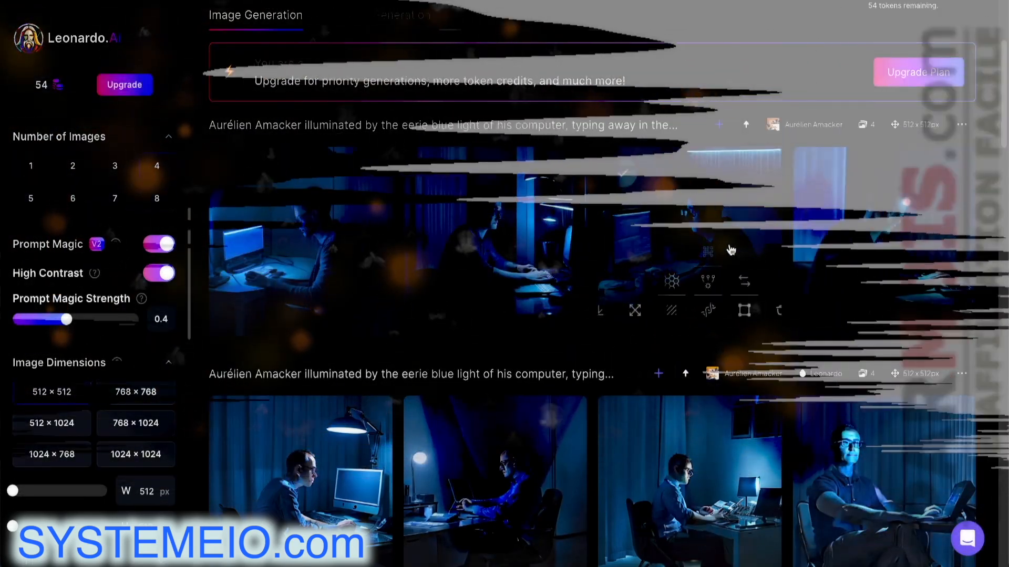
click(701, 225)
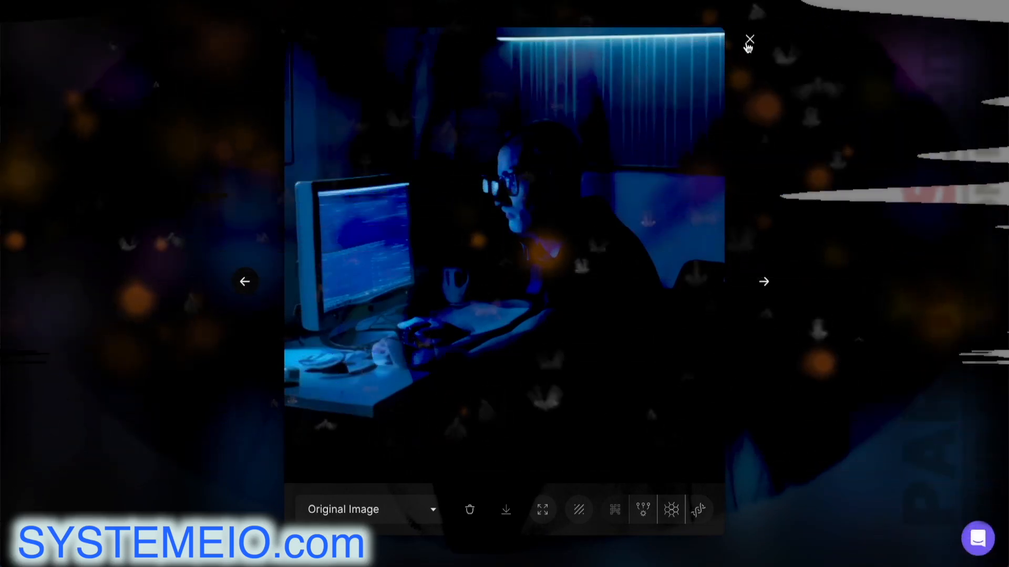
click(748, 40)
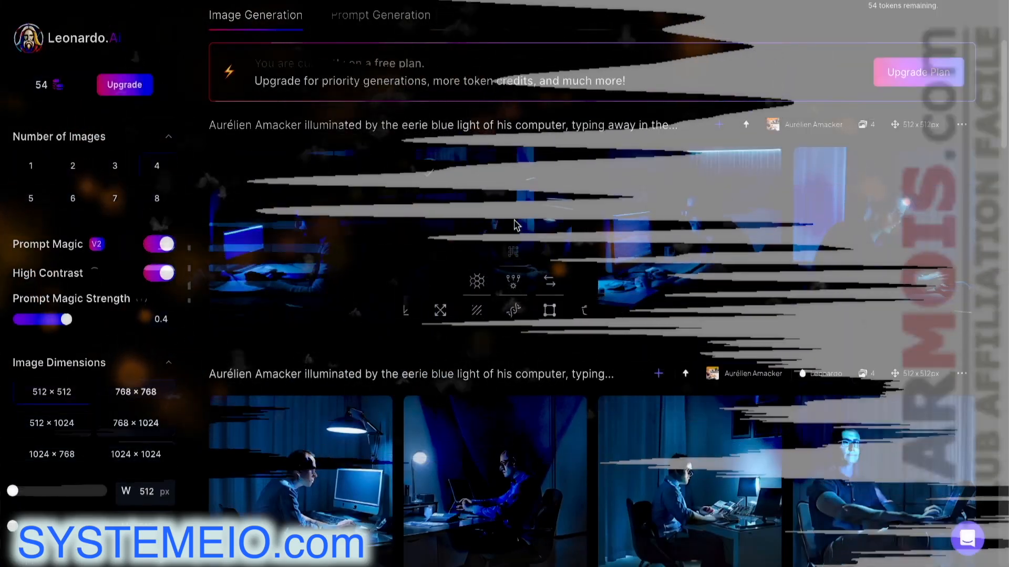
click(515, 226)
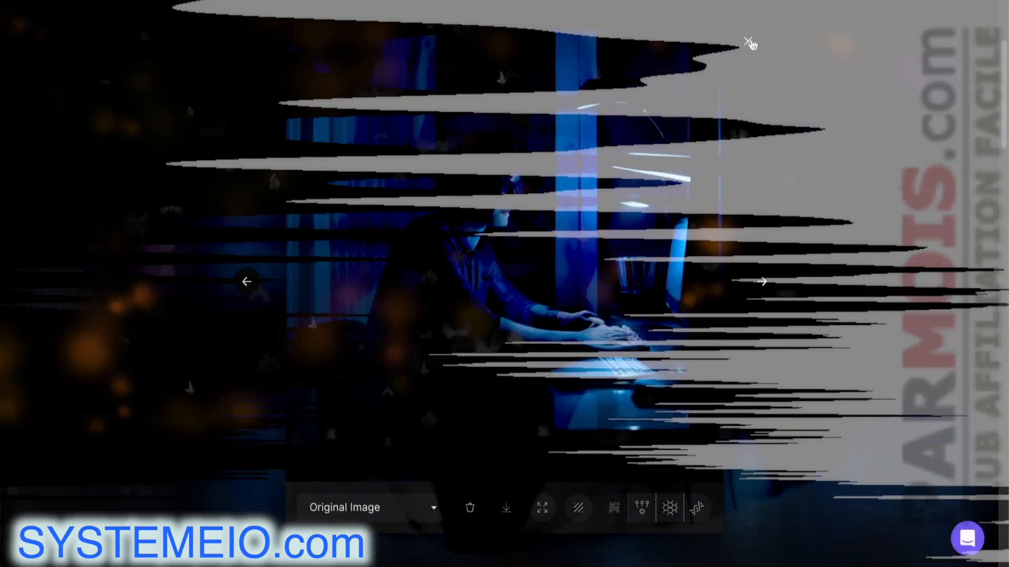
click(749, 40)
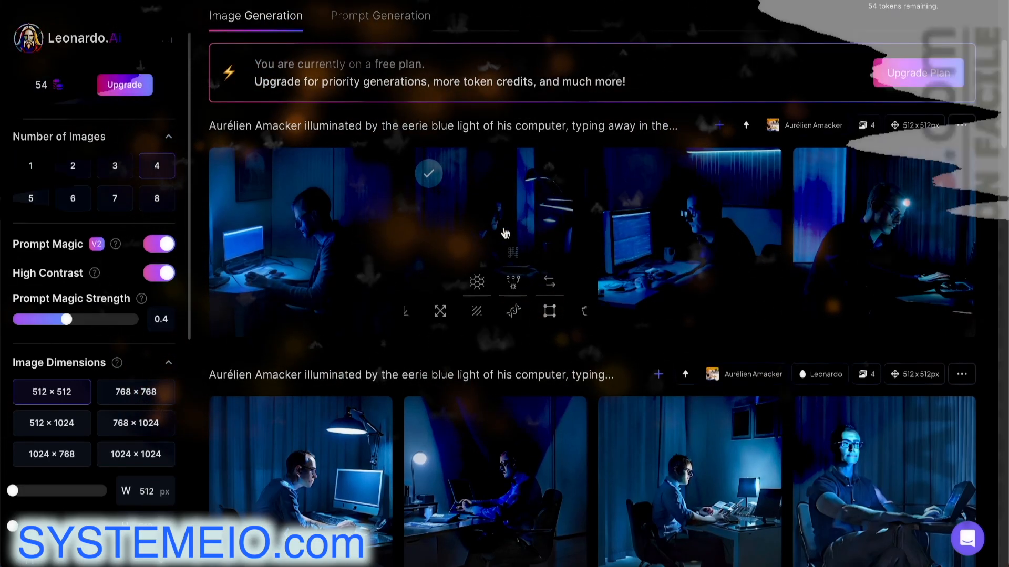
scroll(475, 187, up, 4)
scroll(494, 211, down, 8)
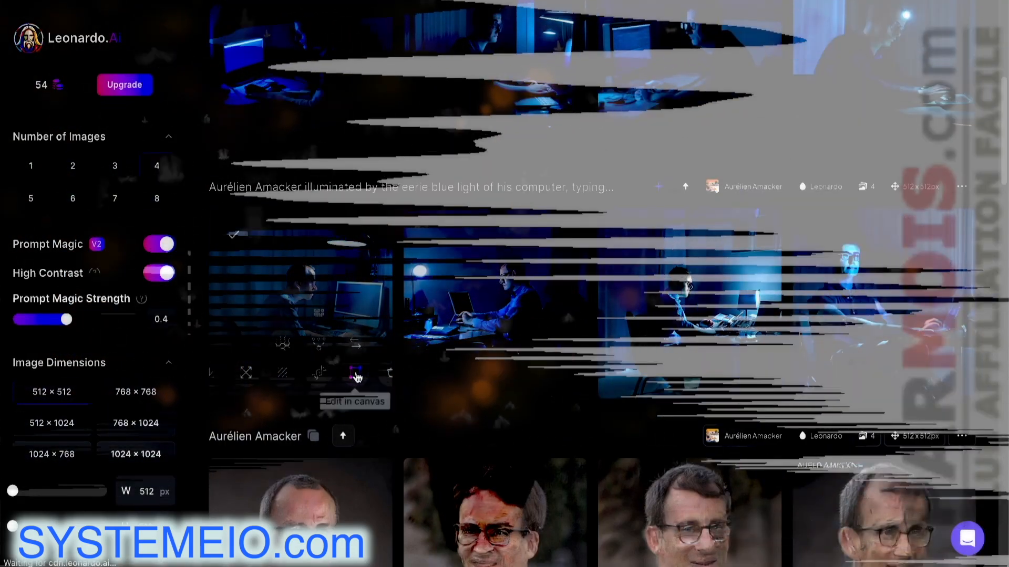
Open the lamp-lit desk image in the canvas editor and scale it up
click(355, 375)
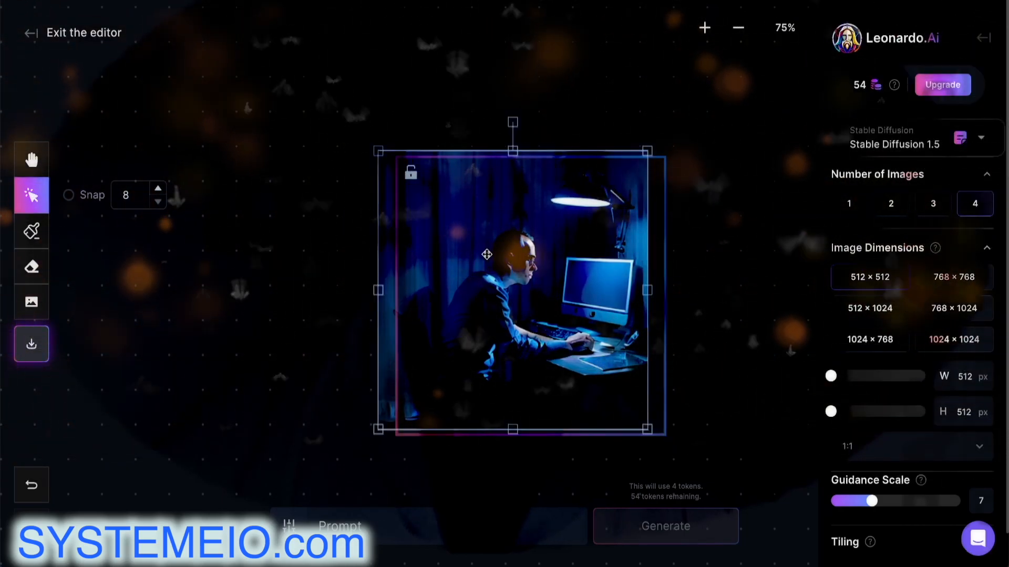
mouse_move(436, 220)
mouse_down()
mouse_move(284, 79)
mouse_move(229, 49)
mouse_up()
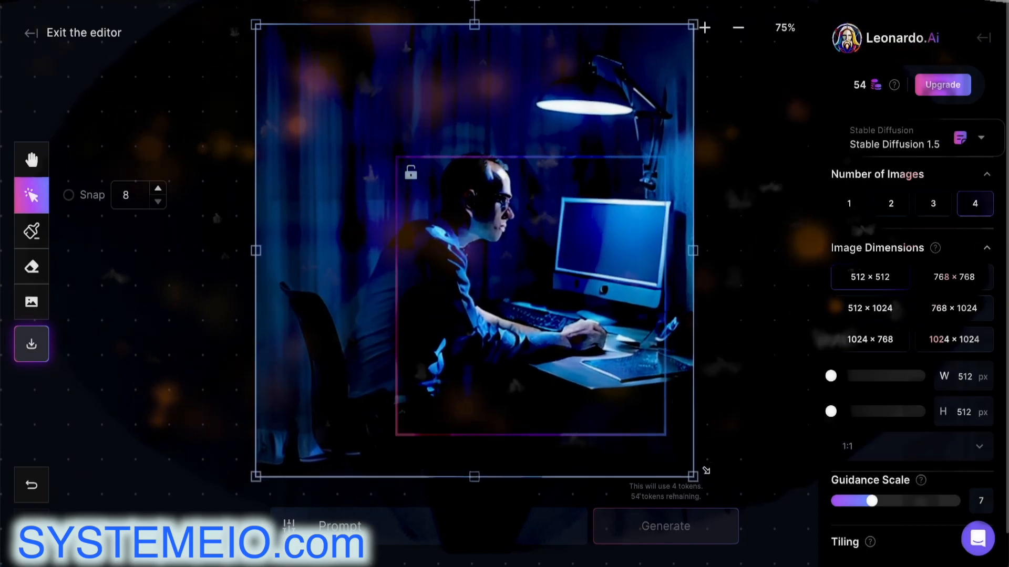
drag(706, 471, 809, 565)
drag(257, 25, 152, 0)
Move the generation frame up over the man's head
drag(519, 332, 474, 236)
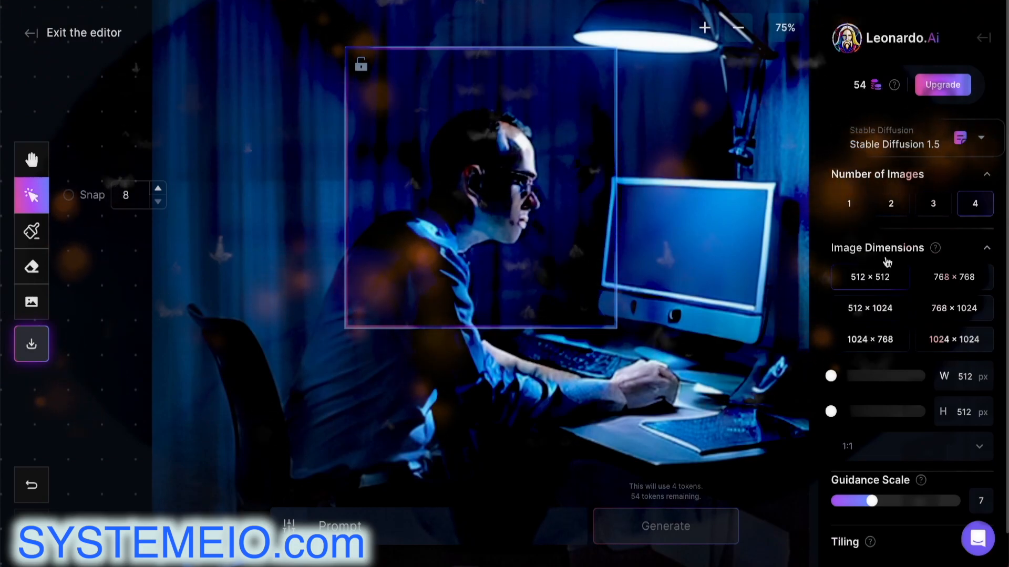
scroll(888, 261, down, 1)
scroll(891, 261, down, 1)
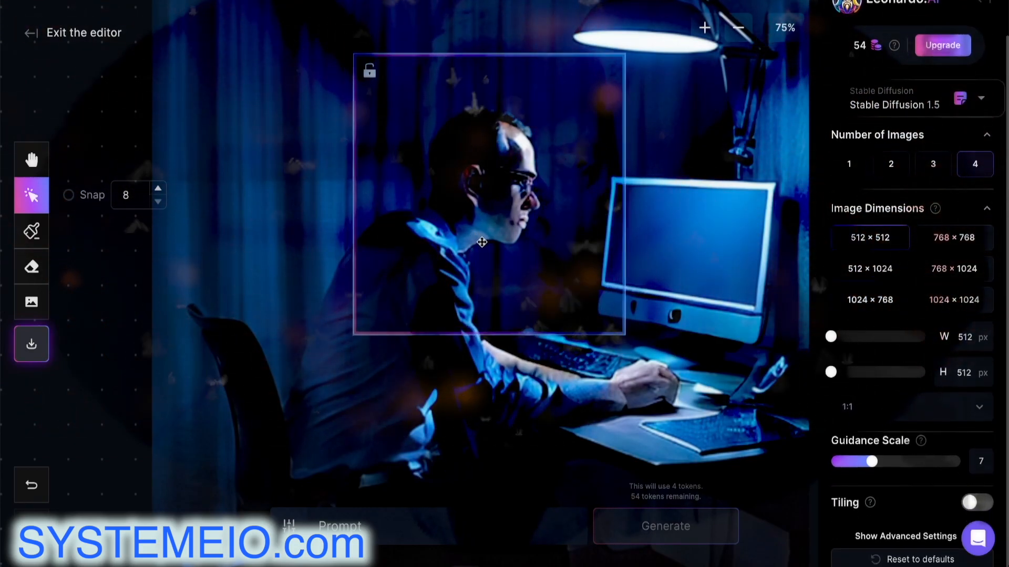
Prompt with a person's name, generate four frame variations, and browse 1/4 to 4/4
click(347, 526)
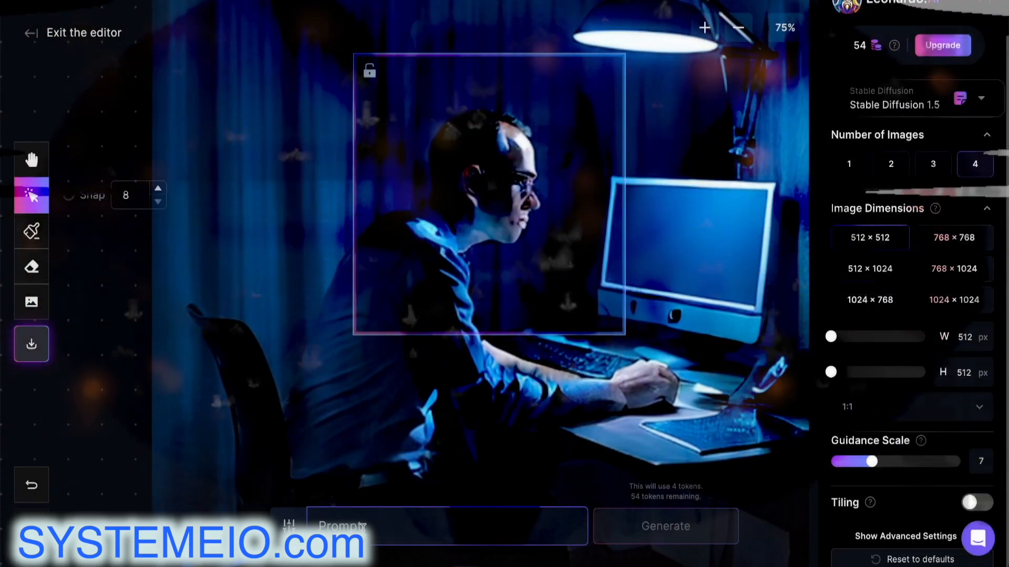
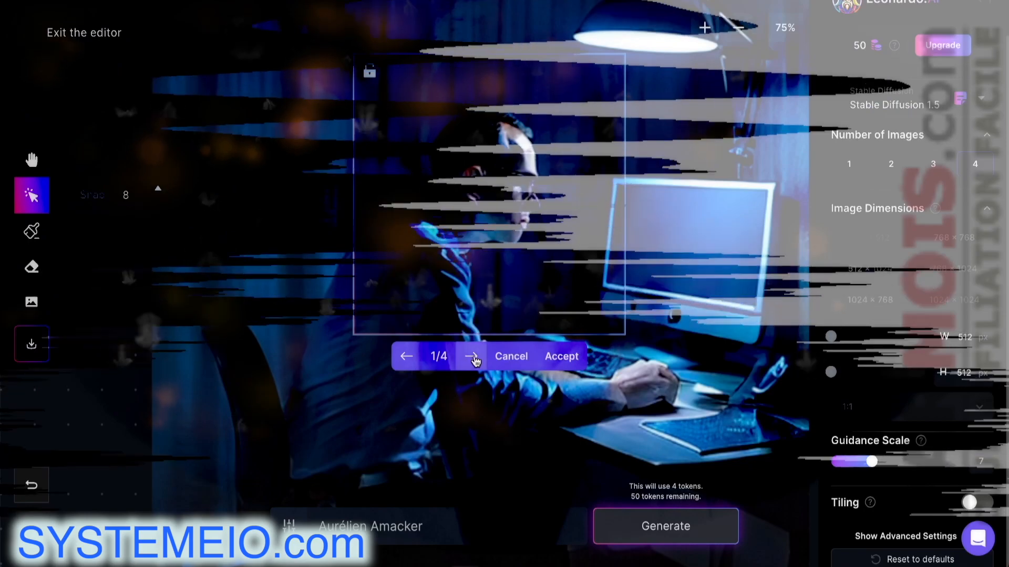
click(472, 357)
click(474, 359)
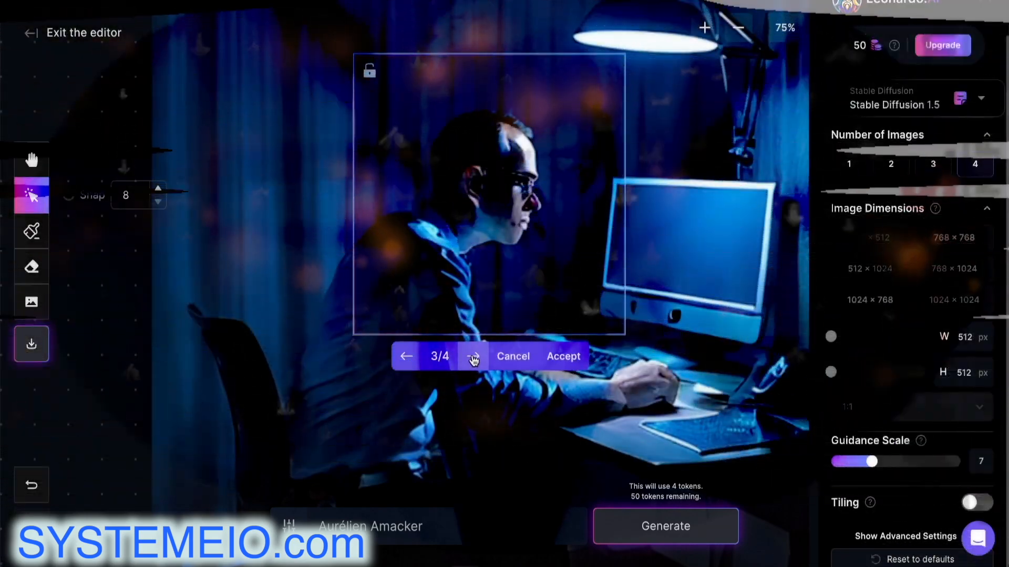
click(474, 359)
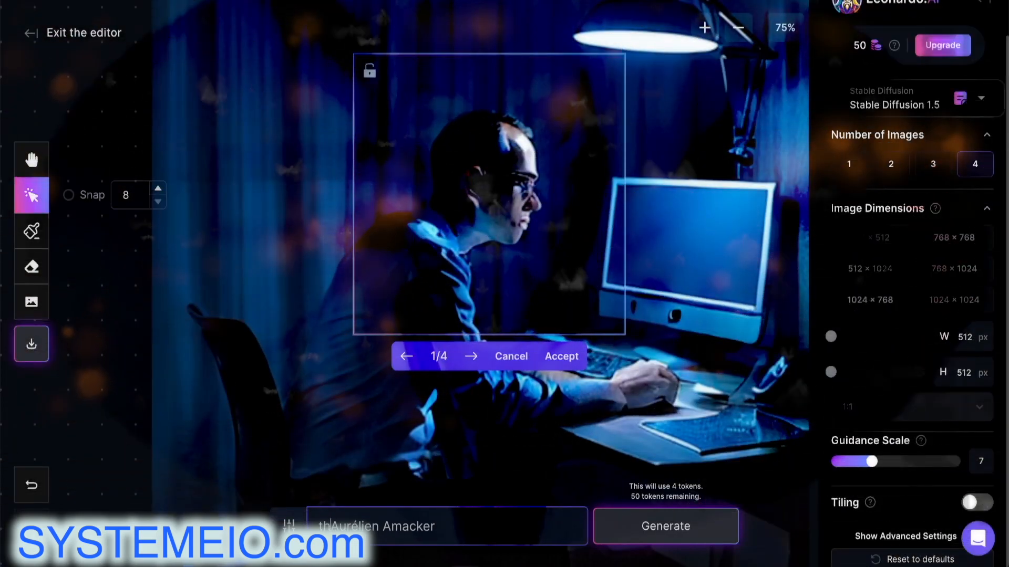
Prefix the prompt with 'the side of the face of' and pick the Draw Mask tool
click(313, 526)
text(the side of the face of)
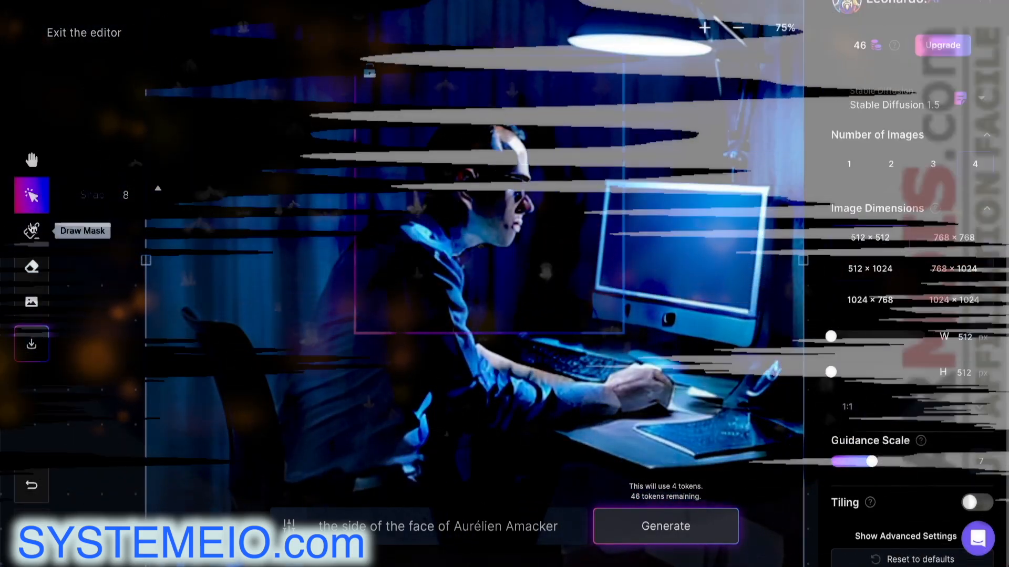
click(31, 232)
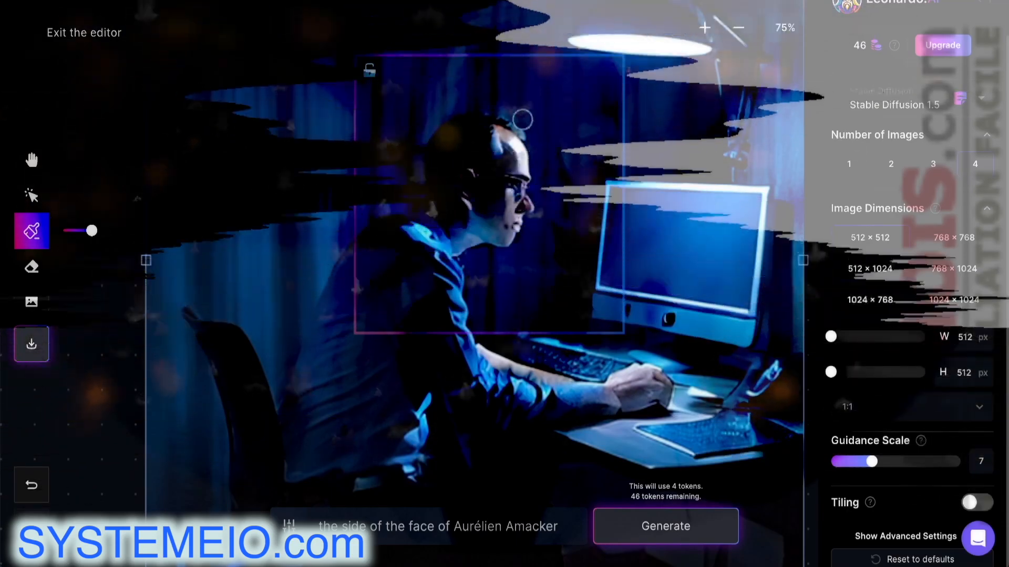
Mask the man's head, inpaint four side-face variations, and review each one
drag(495, 122, 514, 132)
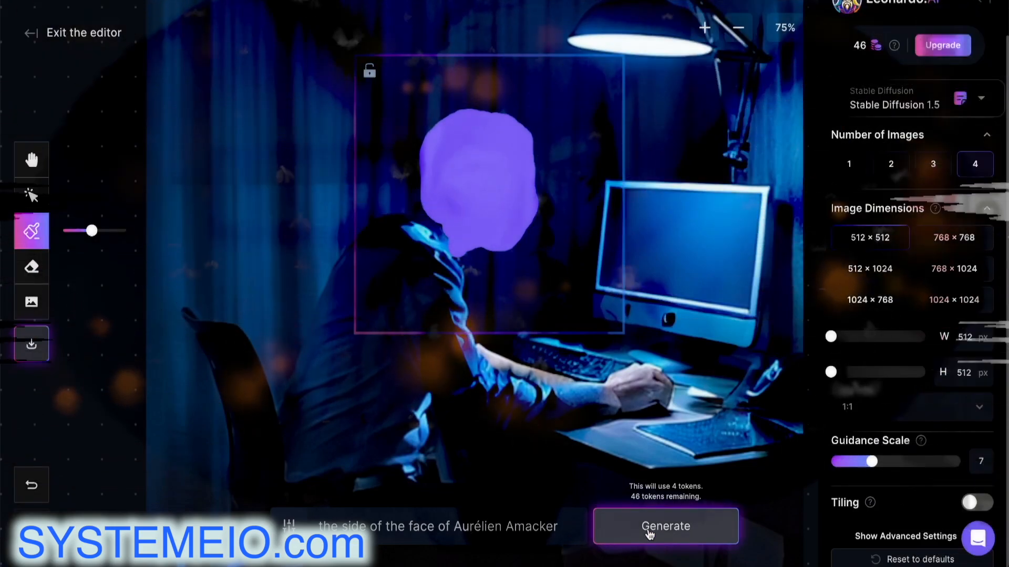
click(650, 533)
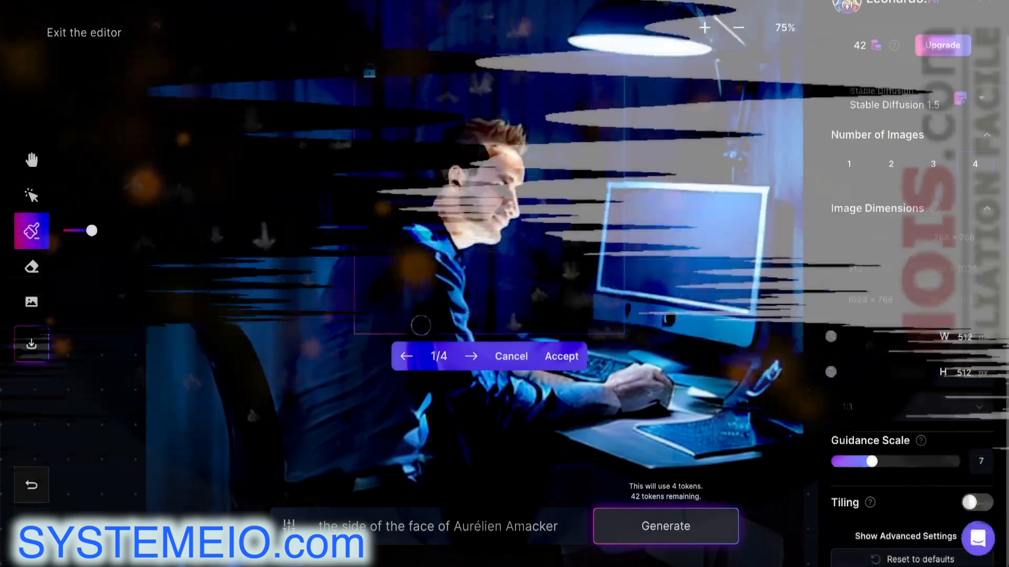
click(473, 356)
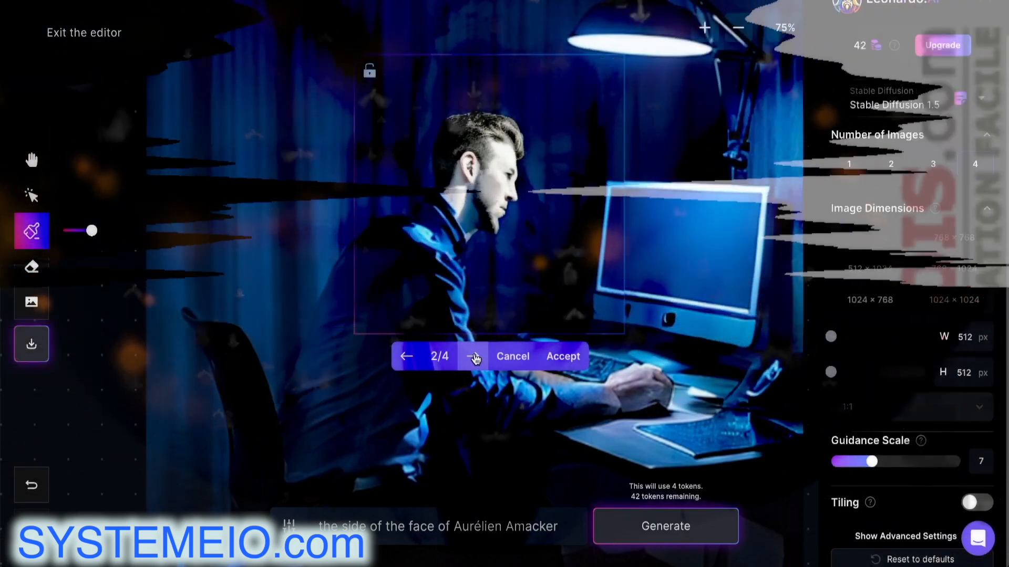
click(473, 356)
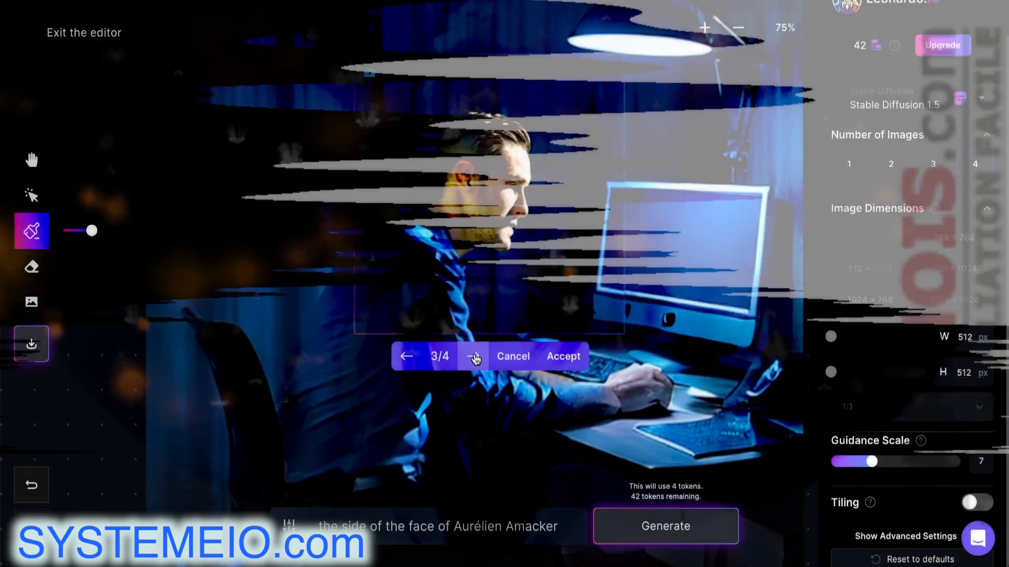
click(473, 357)
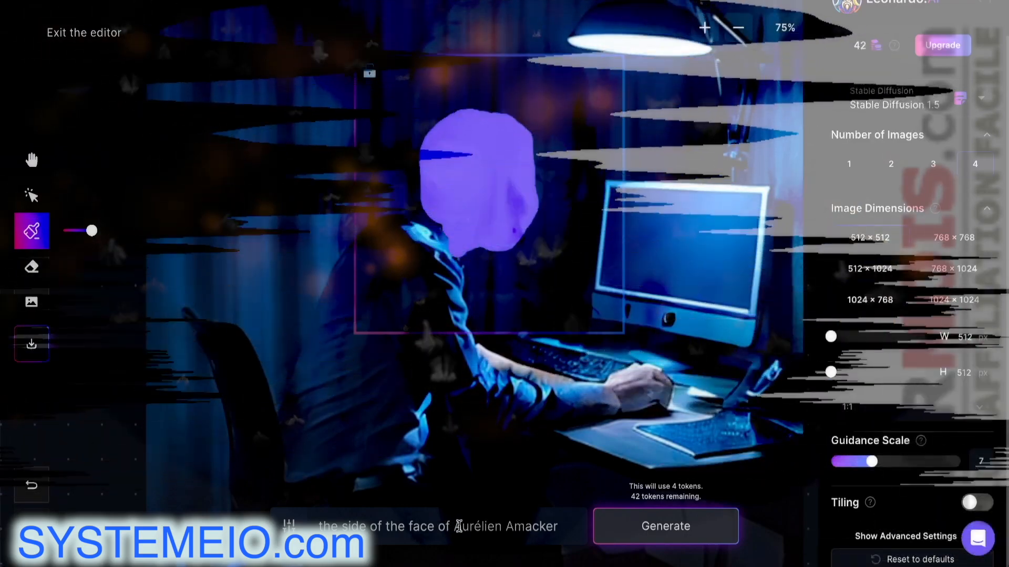
drag(462, 527, 424, 523)
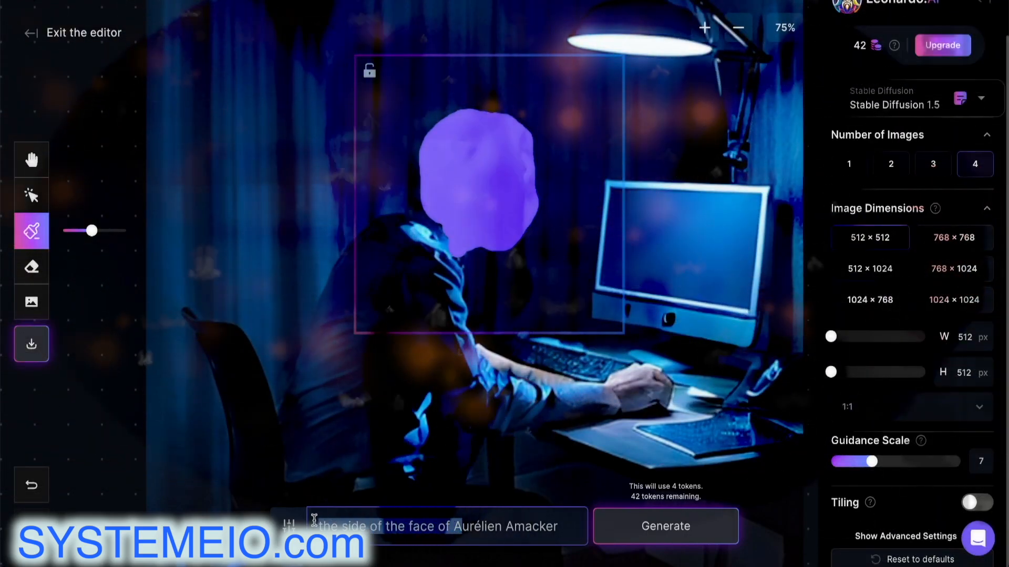
Trim the prompt to just the name, generate four new faces, review them, then cancel all
key(BackSpace)
click(660, 534)
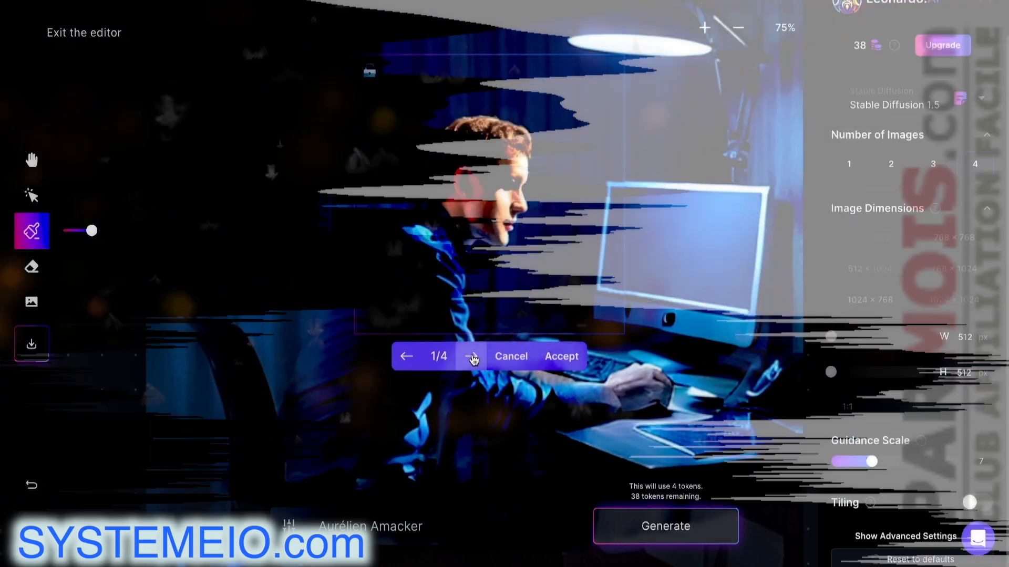
click(472, 357)
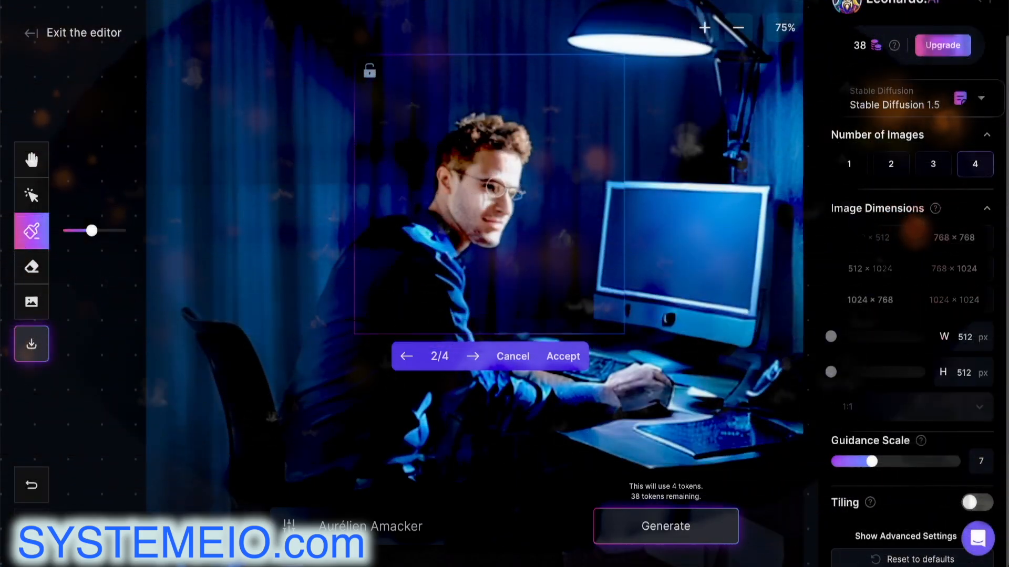
click(475, 359)
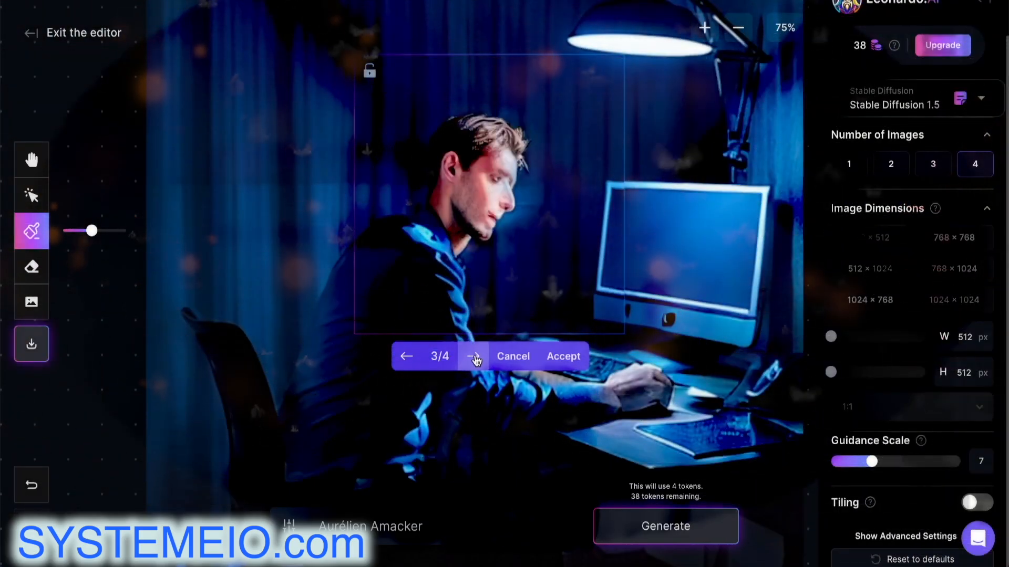
click(474, 358)
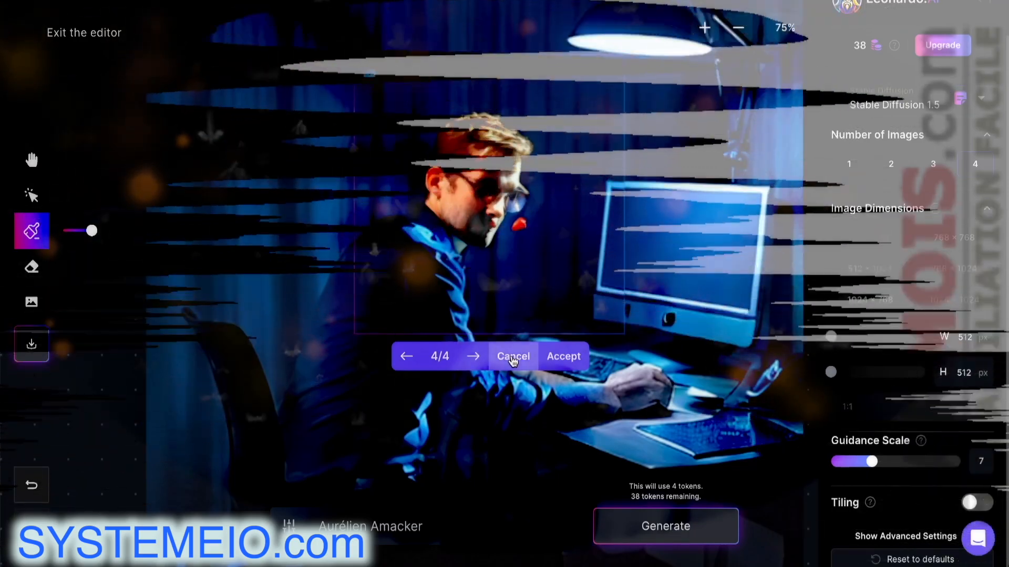
click(512, 357)
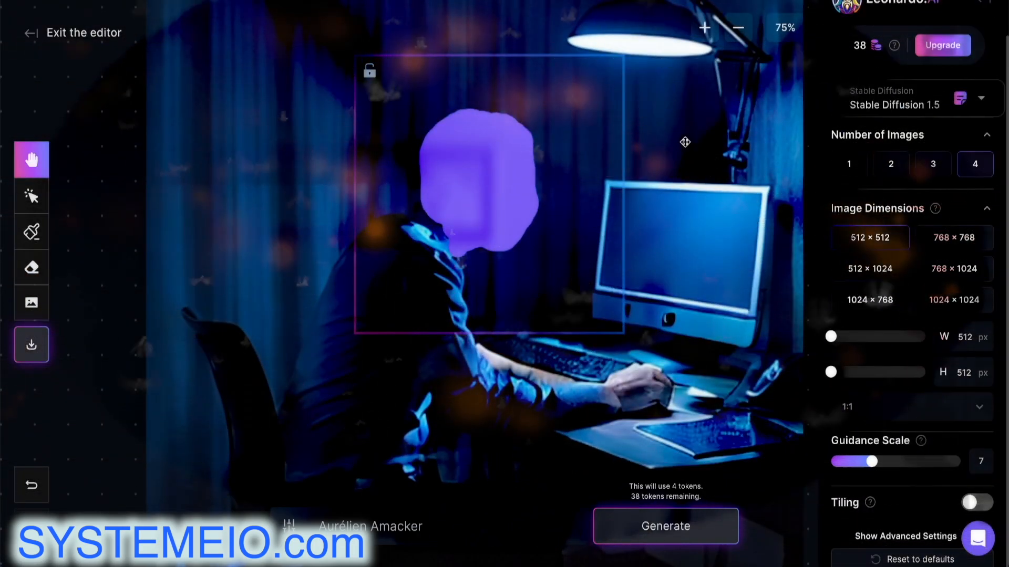
Pan and zoom the canvas to recentre the enlarged image at 50%
drag(684, 141, 665, 237)
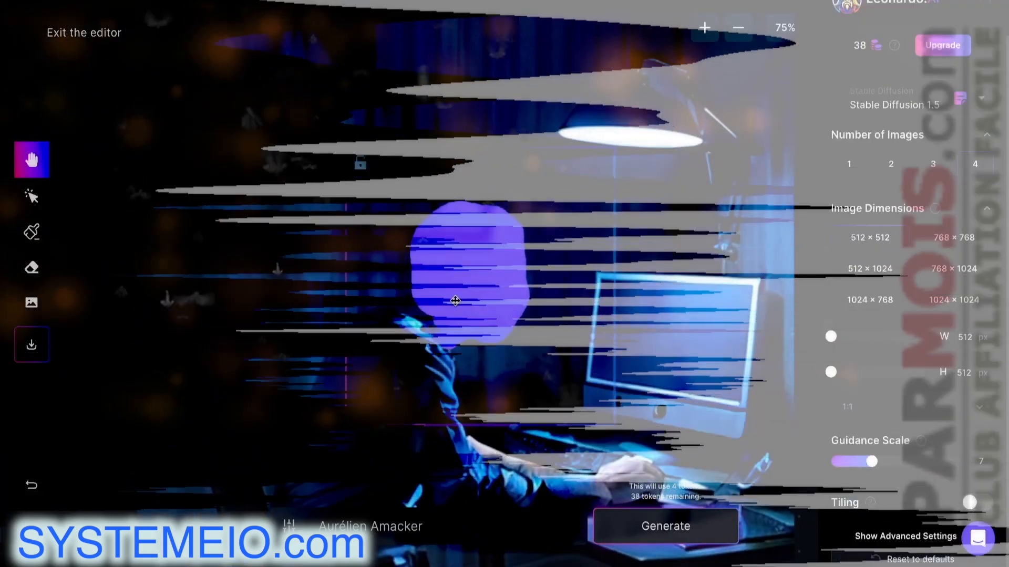
drag(460, 294, 531, 231)
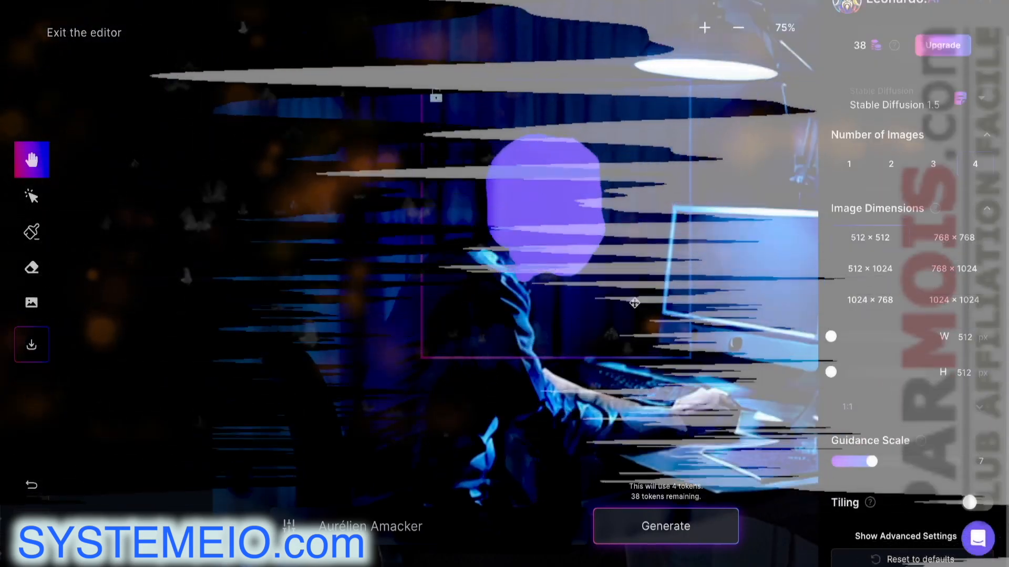
drag(644, 321, 574, 268)
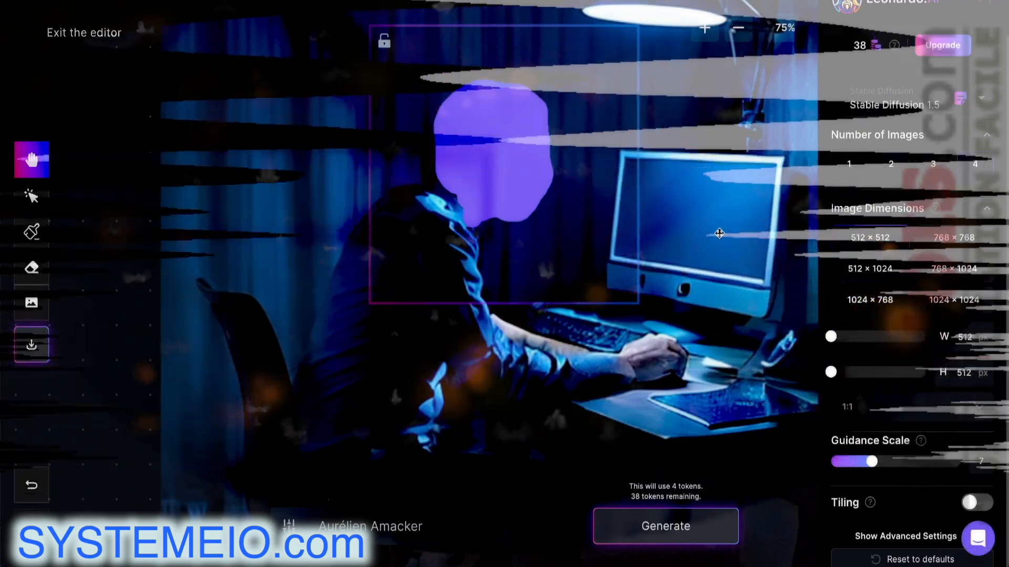
scroll(720, 233, down, 3)
scroll(732, 230, up, 3)
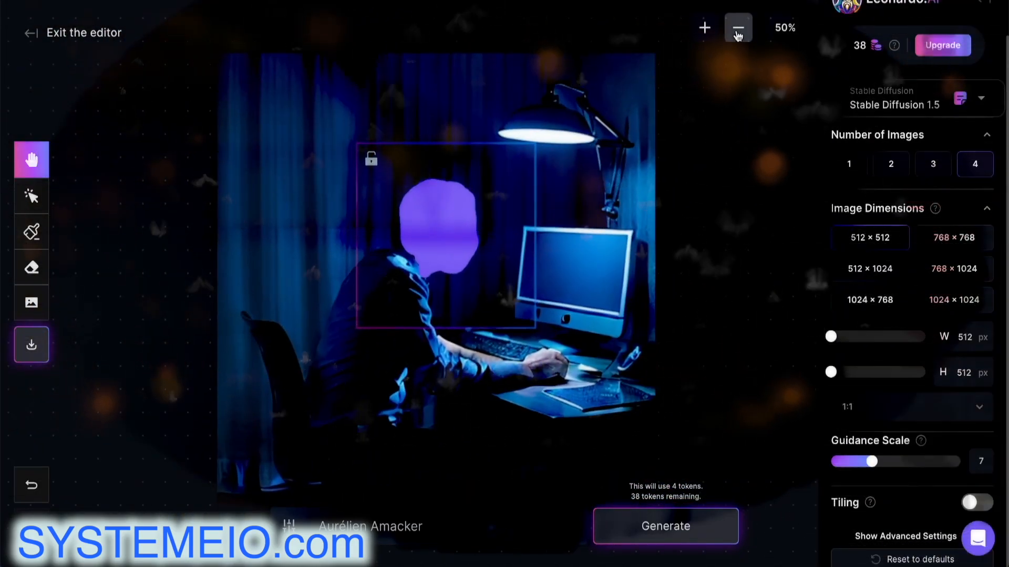
click(738, 31)
click(704, 28)
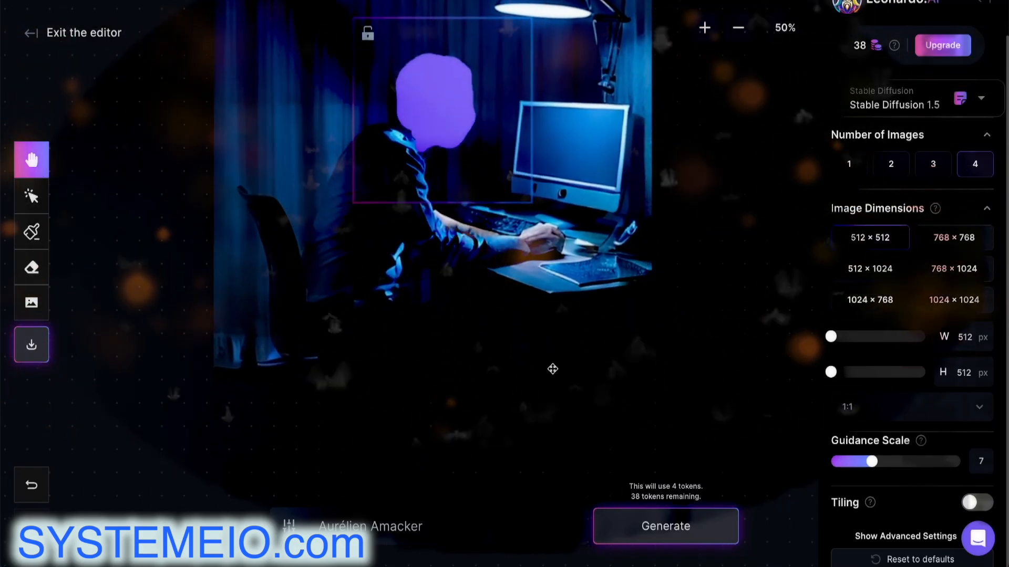
drag(225, 371, 231, 357)
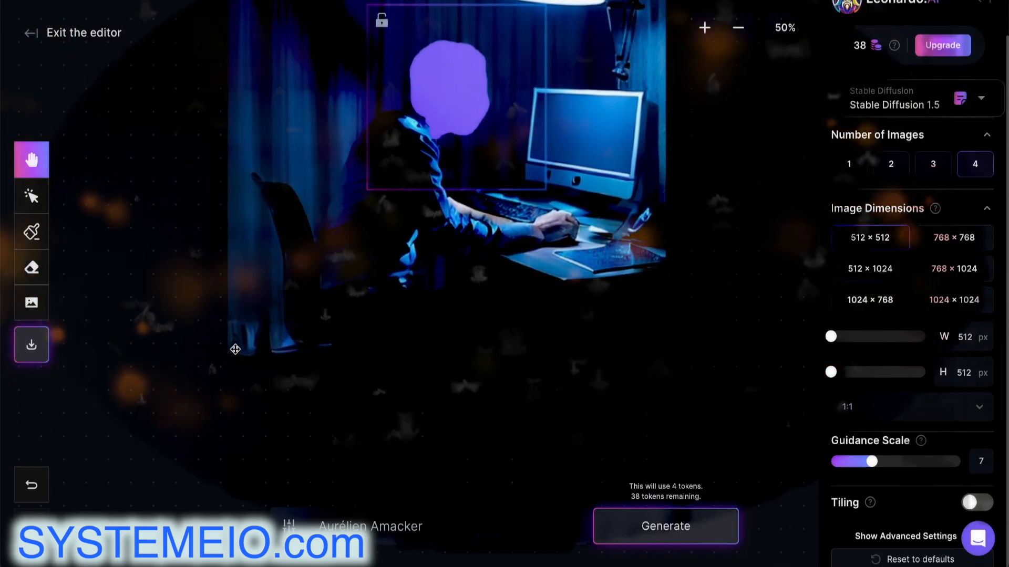
drag(378, 260, 374, 409)
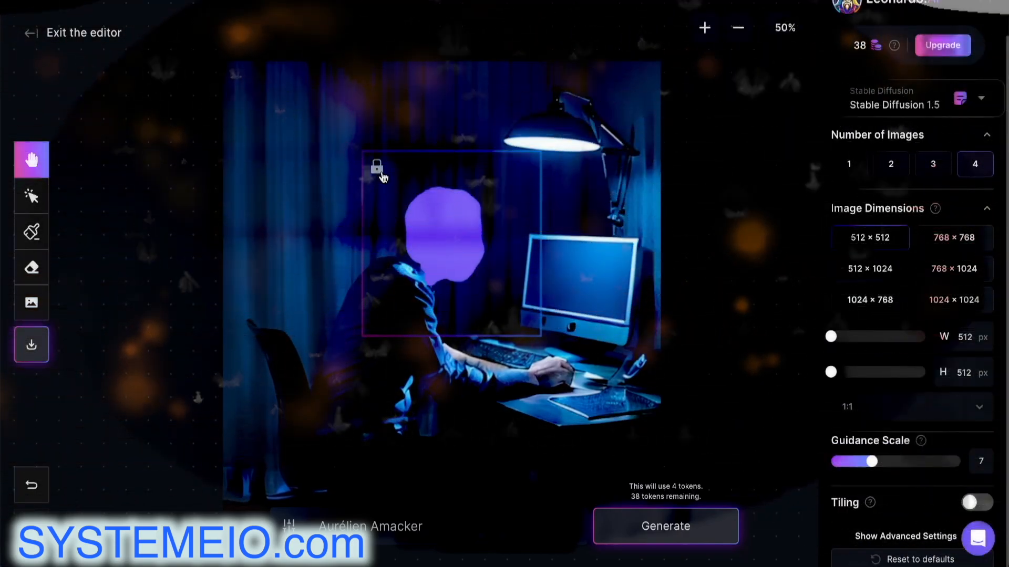
drag(383, 178, 384, 199)
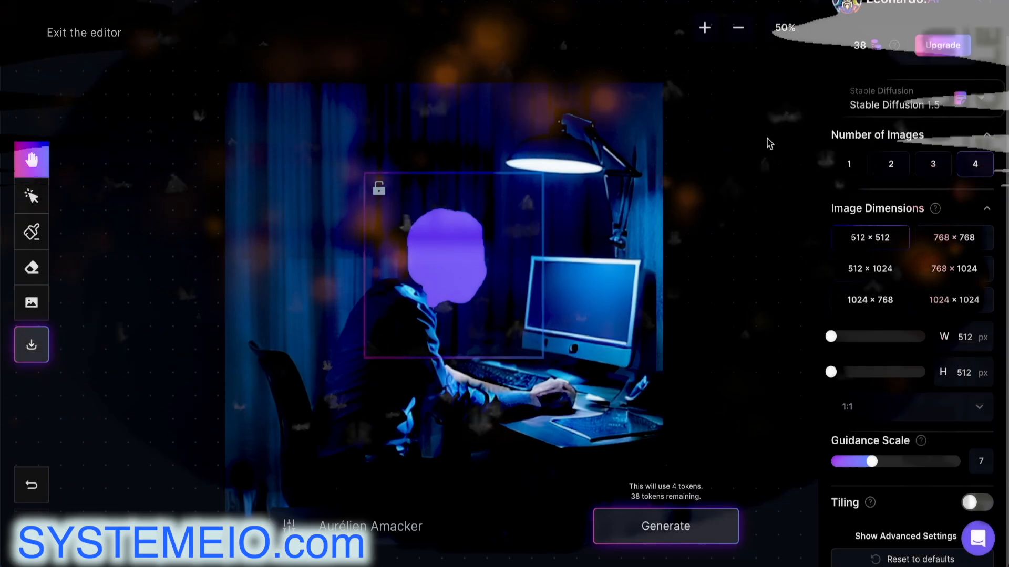
scroll(935, 179, up, 1)
scroll(934, 179, up, 1)
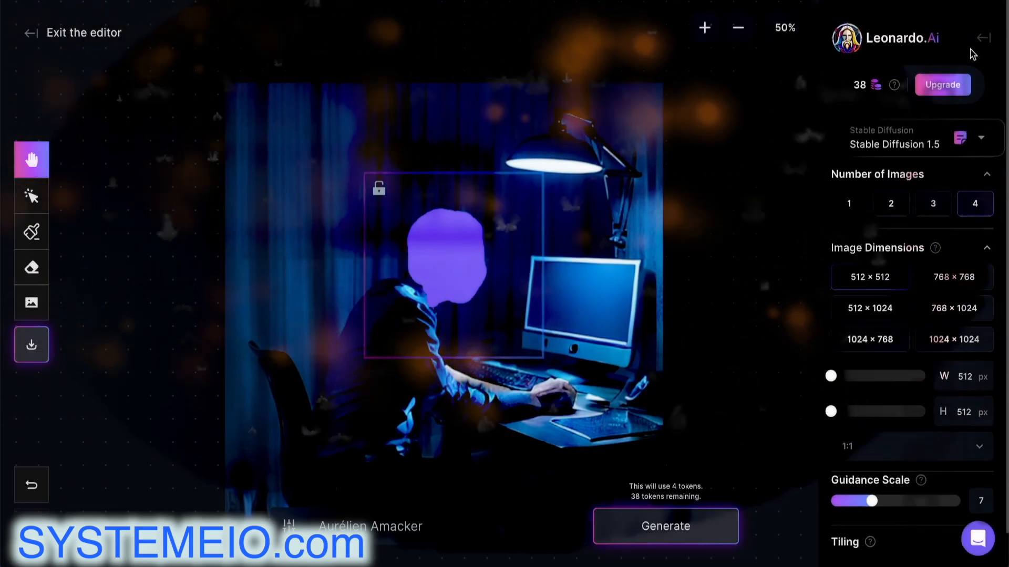
Exit the canvas editor and confirm leaving to reach the Home page
key(alt+Left)
click(567, 58)
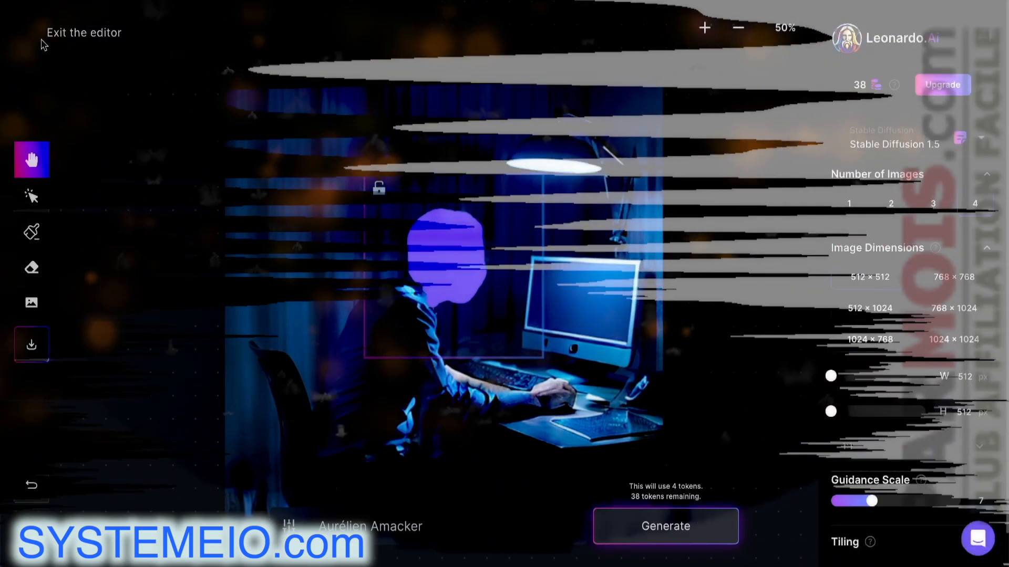
click(40, 35)
click(626, 59)
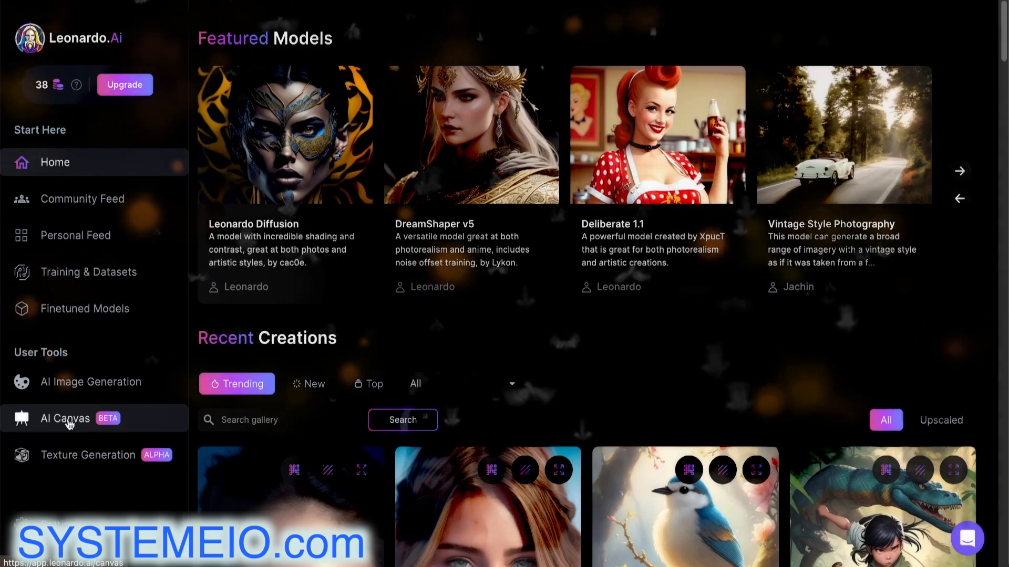
Reopen the blue-lit man-at-computer image in the AI Canvas editor from User Tools
click(65, 424)
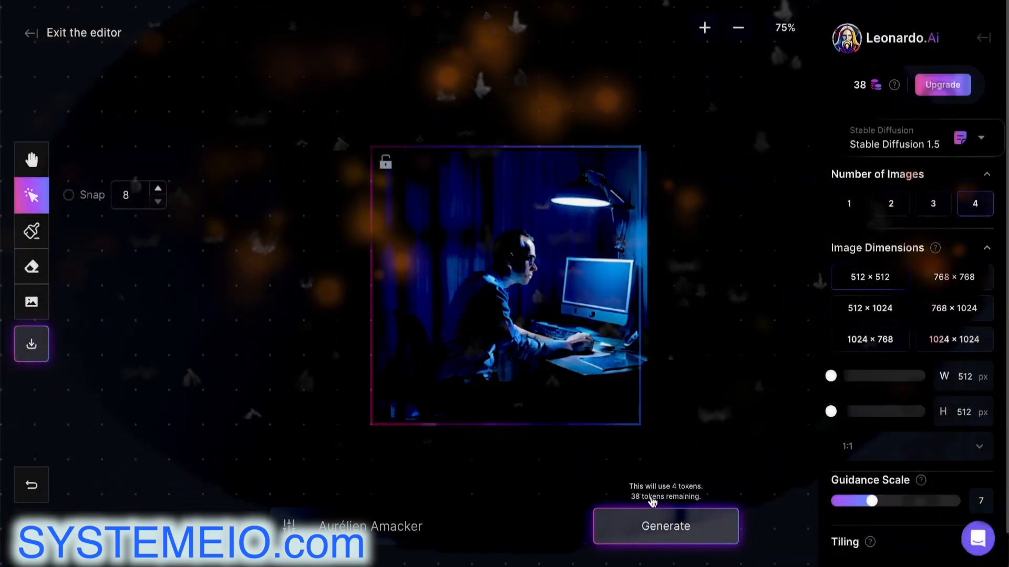
Drag the generation frame left, half over blank canvas and half over the photo, and select the old prompt
click(288, 526)
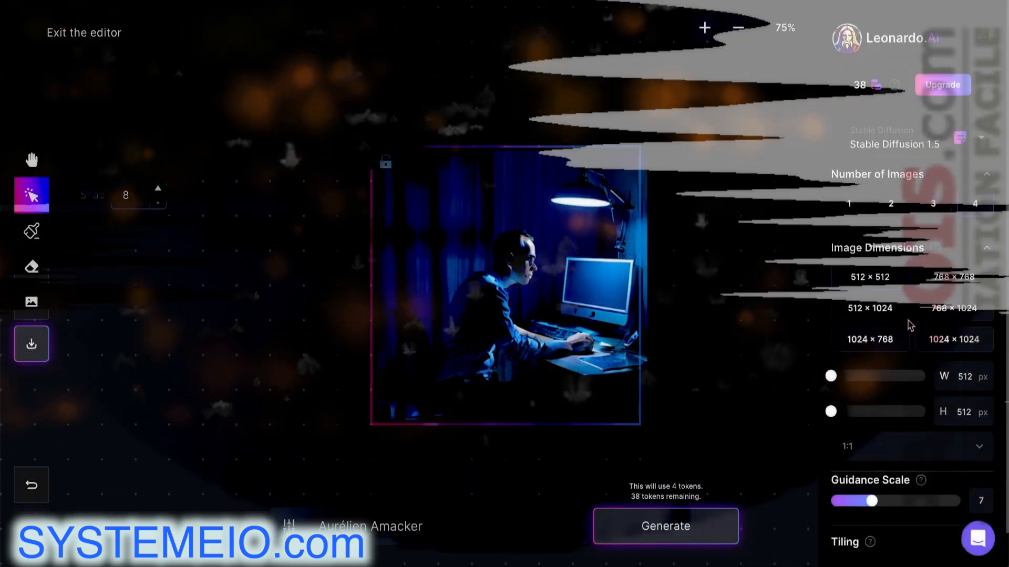
mouse_move(601, 374)
mouse_down()
mouse_move(641, 415)
mouse_move(625, 416)
mouse_move(664, 397)
mouse_up()
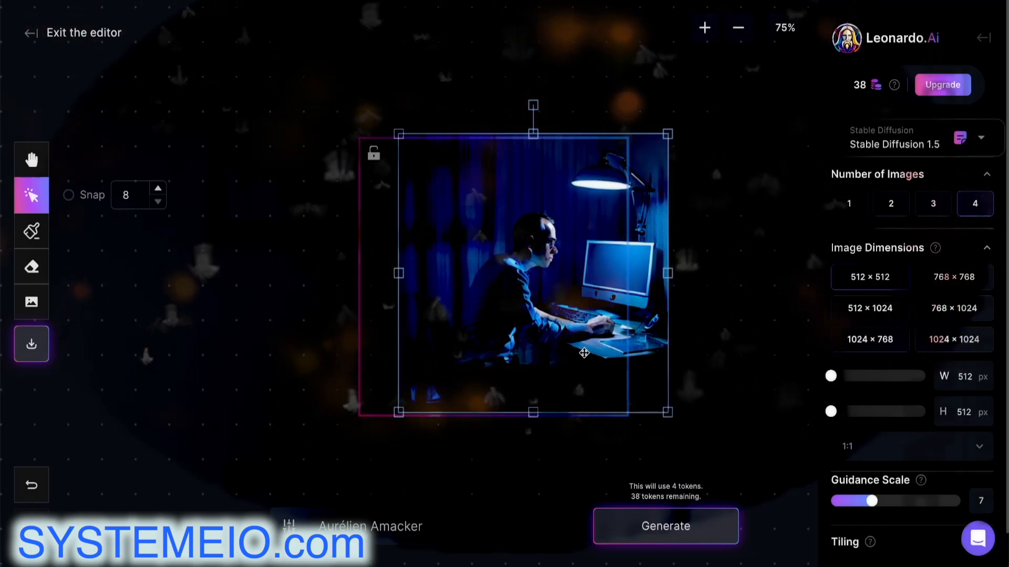
drag(585, 353, 586, 364)
mouse_move(511, 343)
mouse_down()
mouse_move(322, 349)
mouse_move(431, 352)
mouse_up()
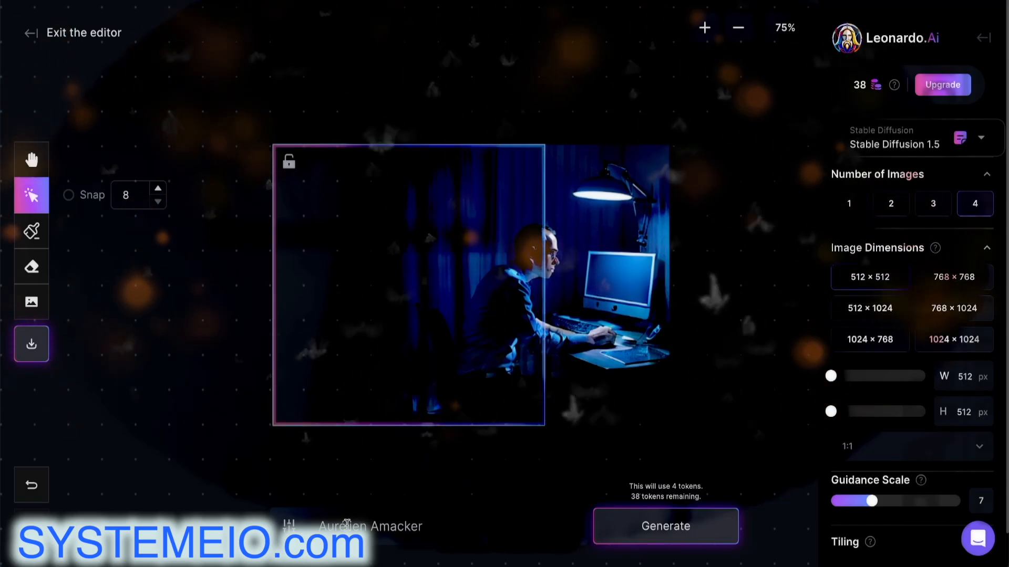
double_click(345, 524)
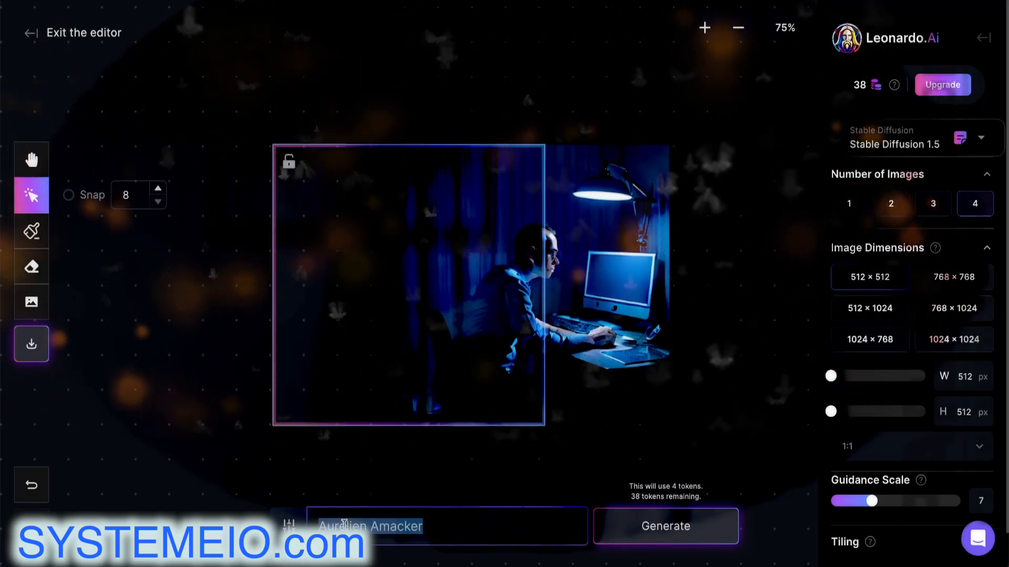
Outpaint the left side with 'Ugly monster hidden in the dark' and accept the blue-wall variation
text(Ugly monste)
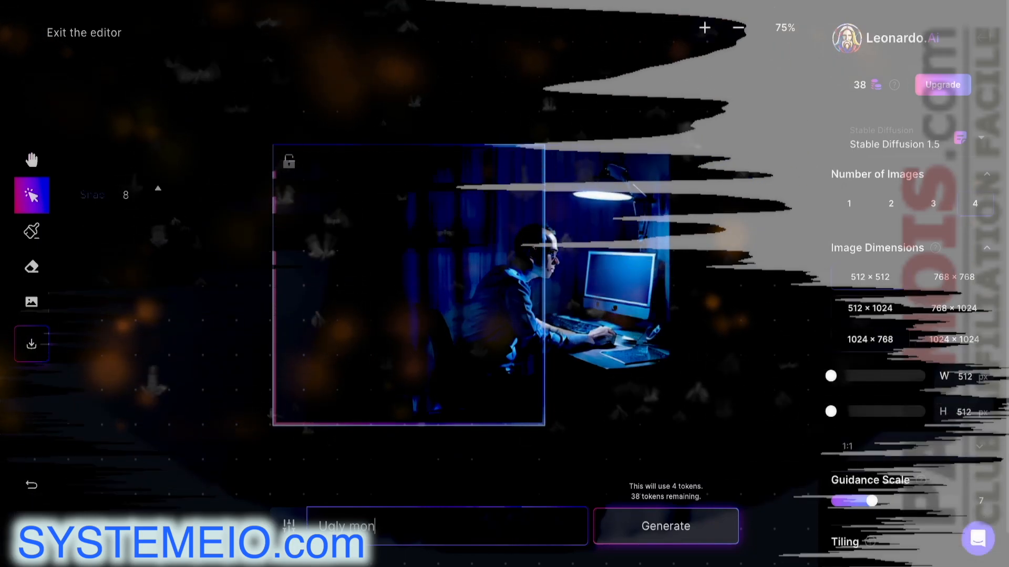
text(r hidden in the dark)
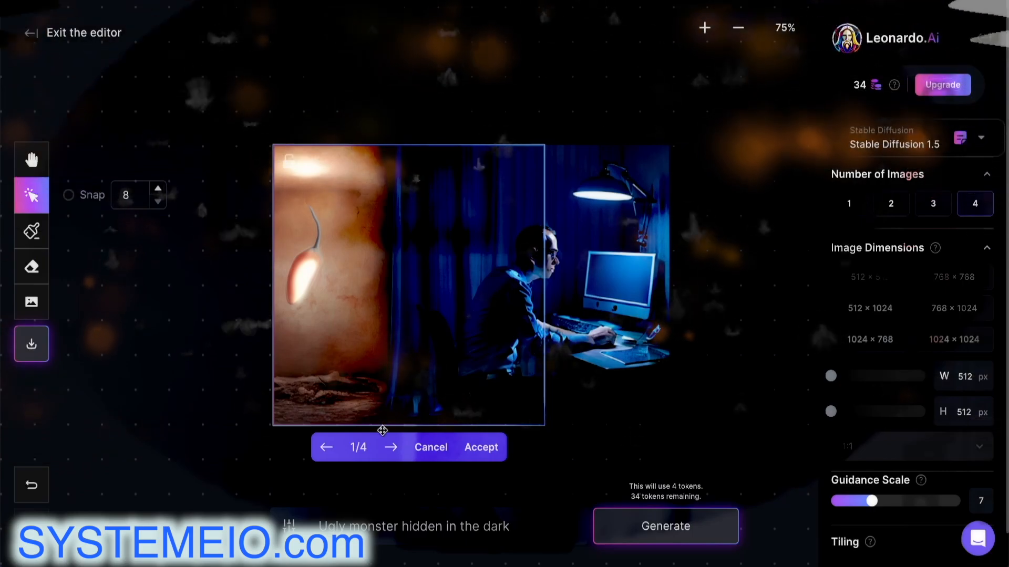
click(391, 447)
click(392, 449)
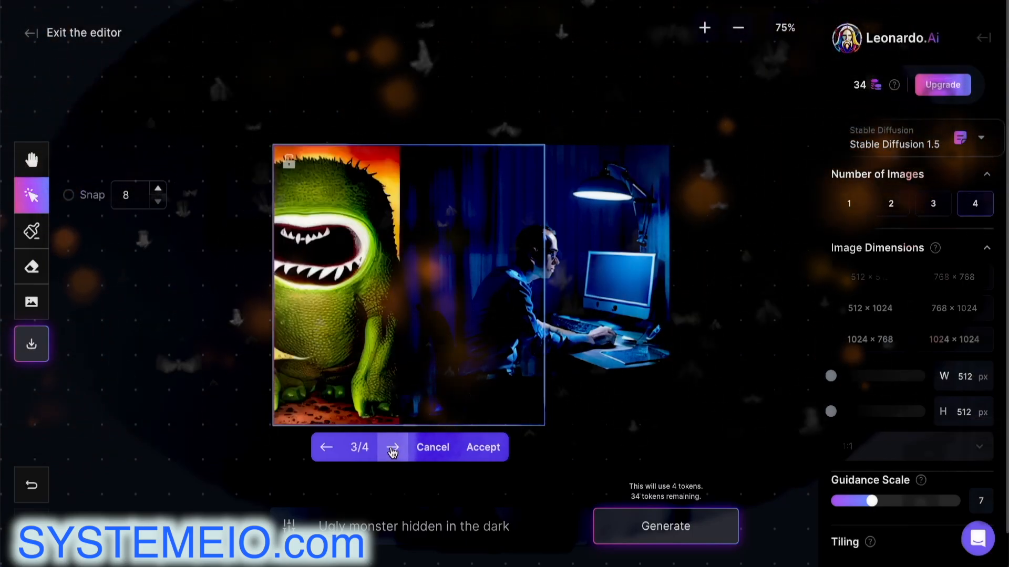
click(392, 449)
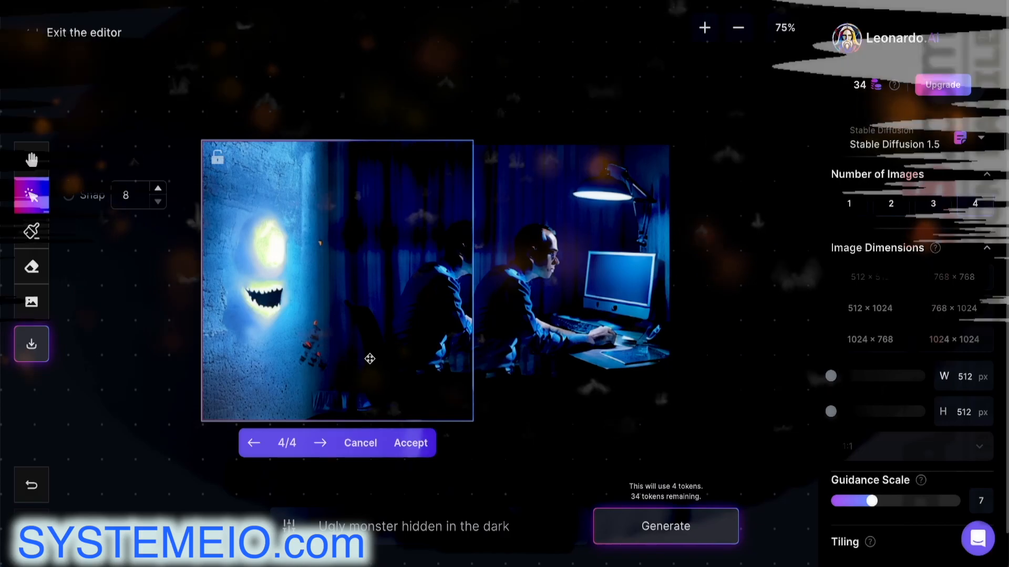
click(254, 444)
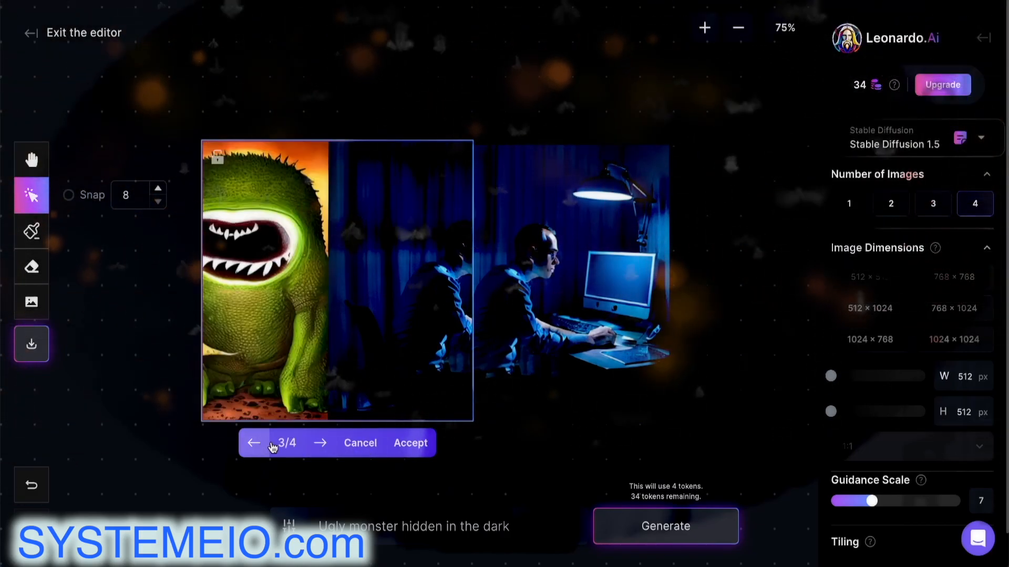
click(322, 444)
drag(346, 355, 419, 359)
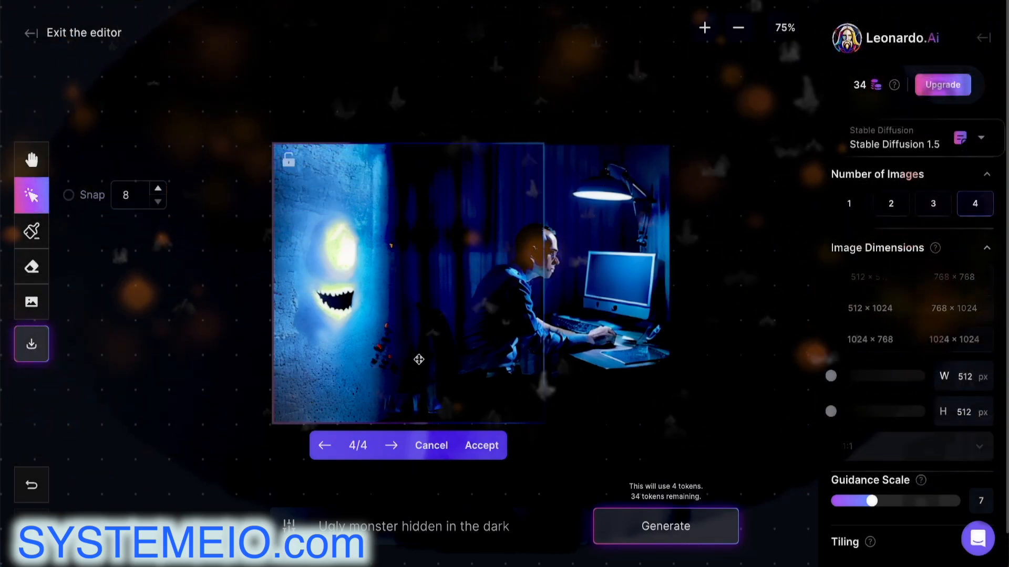
click(480, 446)
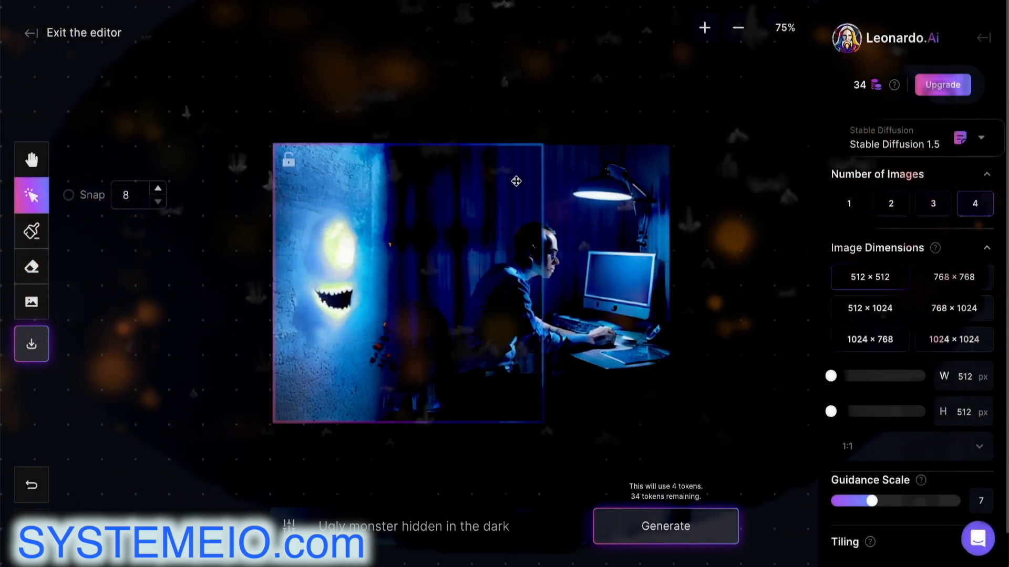
Move the generation frame below the desk, over the photo's lower half, and select the monster prompt
mouse_move(526, 172)
mouse_down()
mouse_move(658, 195)
mouse_move(644, 167)
mouse_move(623, 232)
mouse_up()
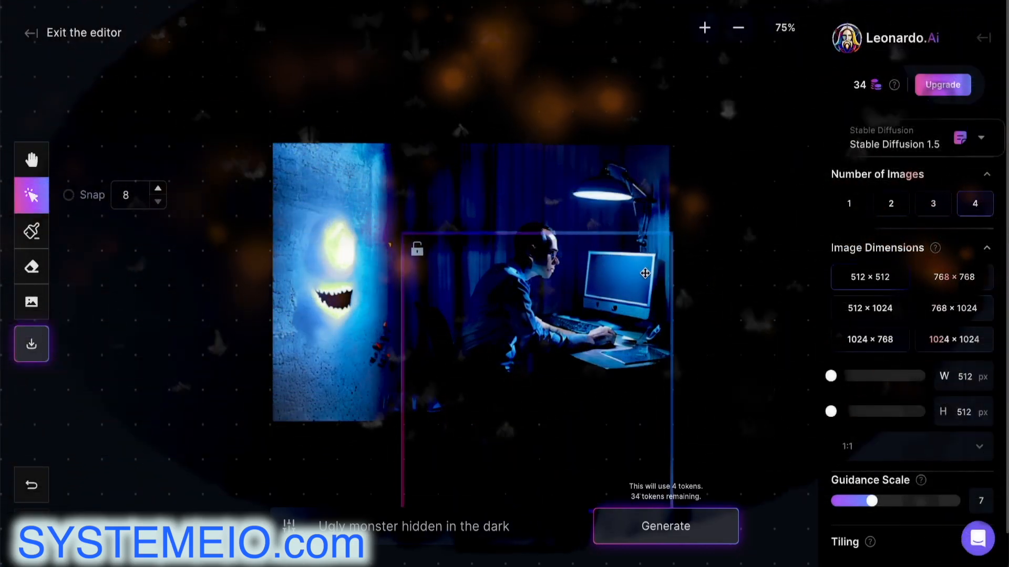
drag(643, 301, 641, 300)
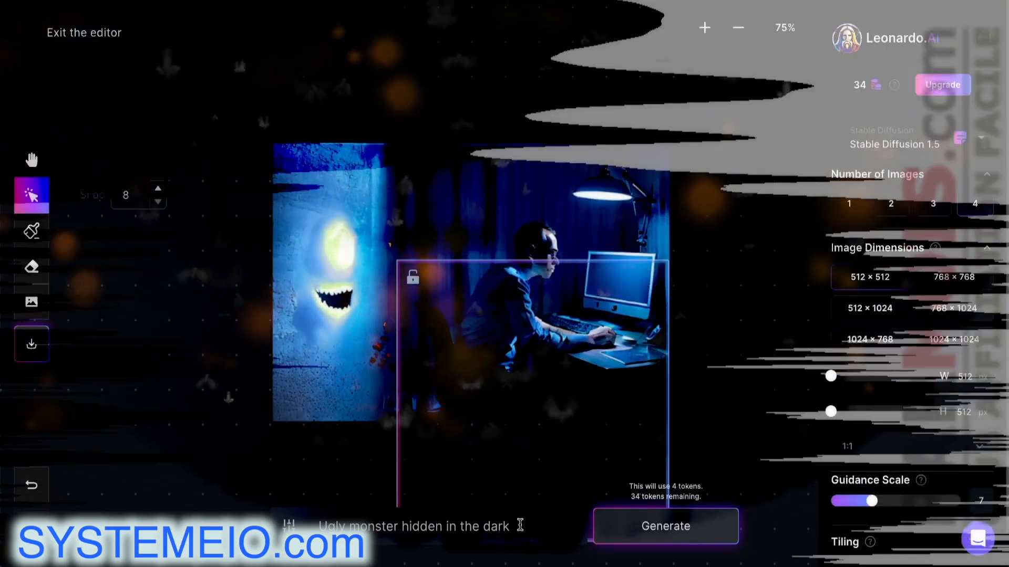
drag(520, 526, 328, 515)
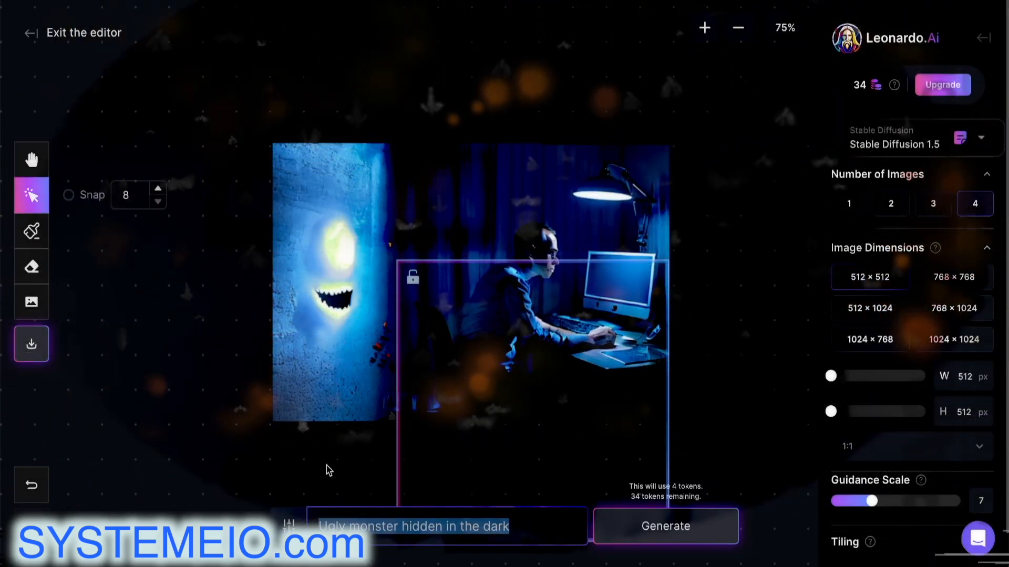
Replace the prompt with 'Computer chair in the dark' for the area below the desk
text(a)
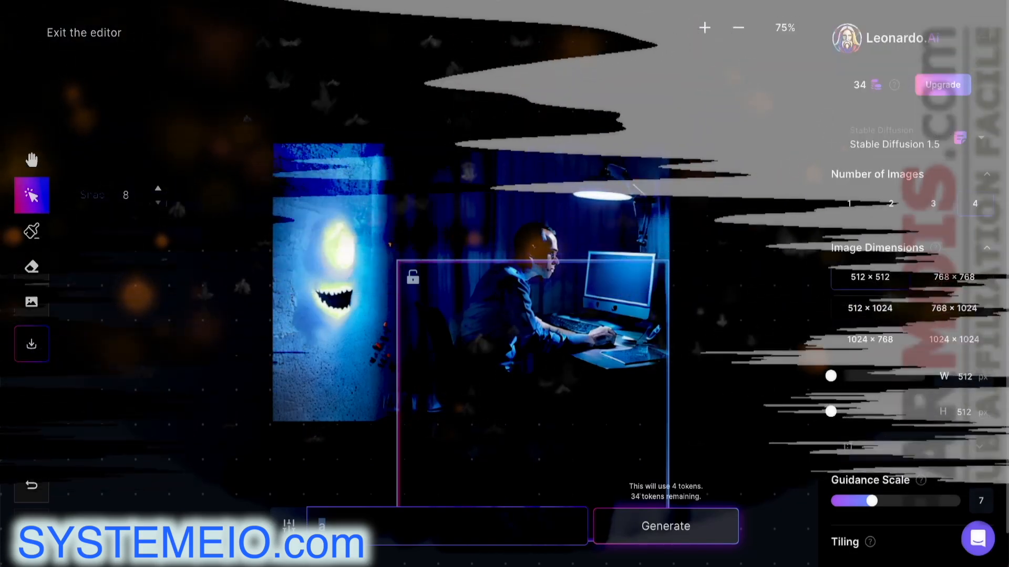
text(Computer cha)
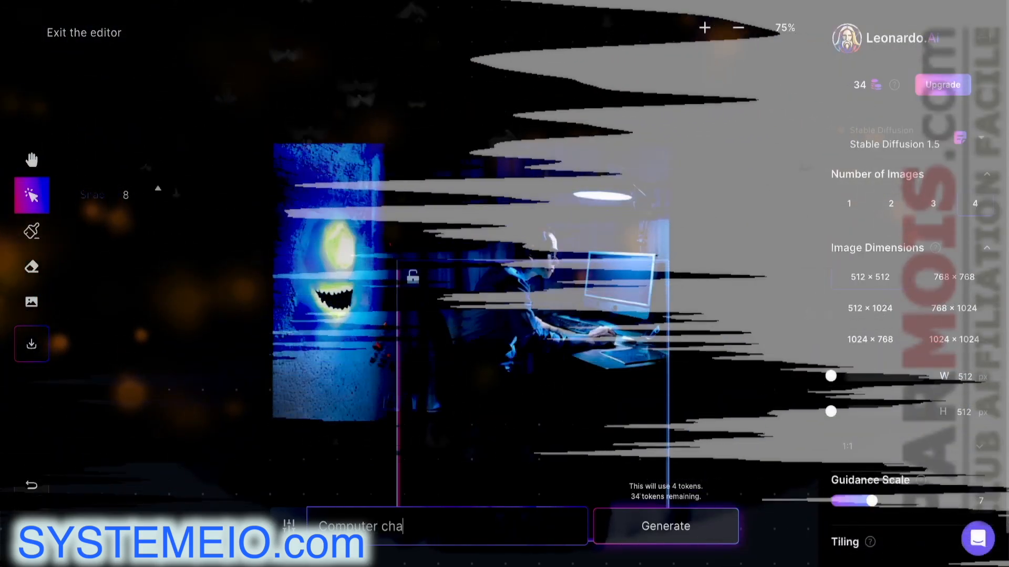
text(ir in t)
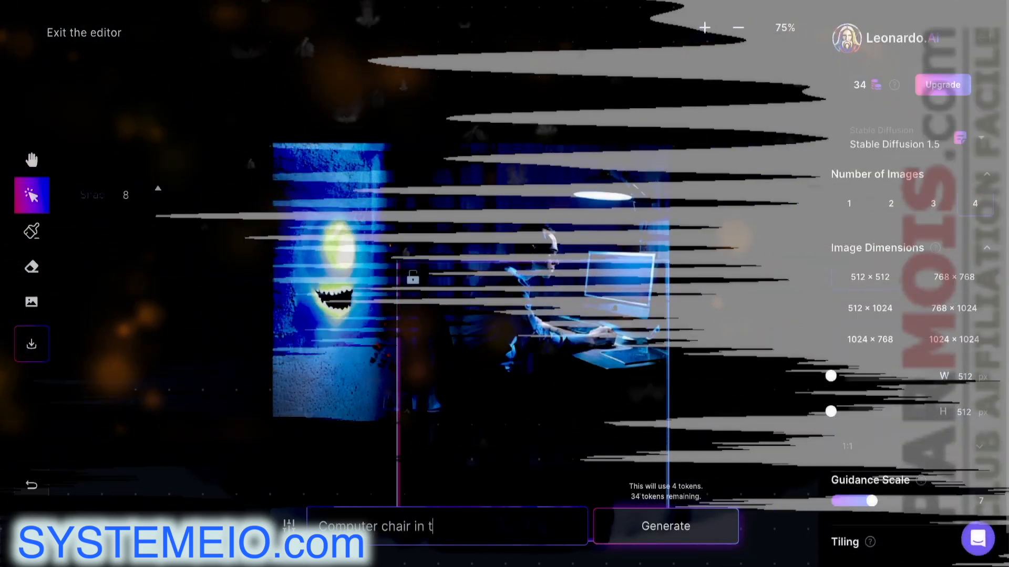
text(he dark)
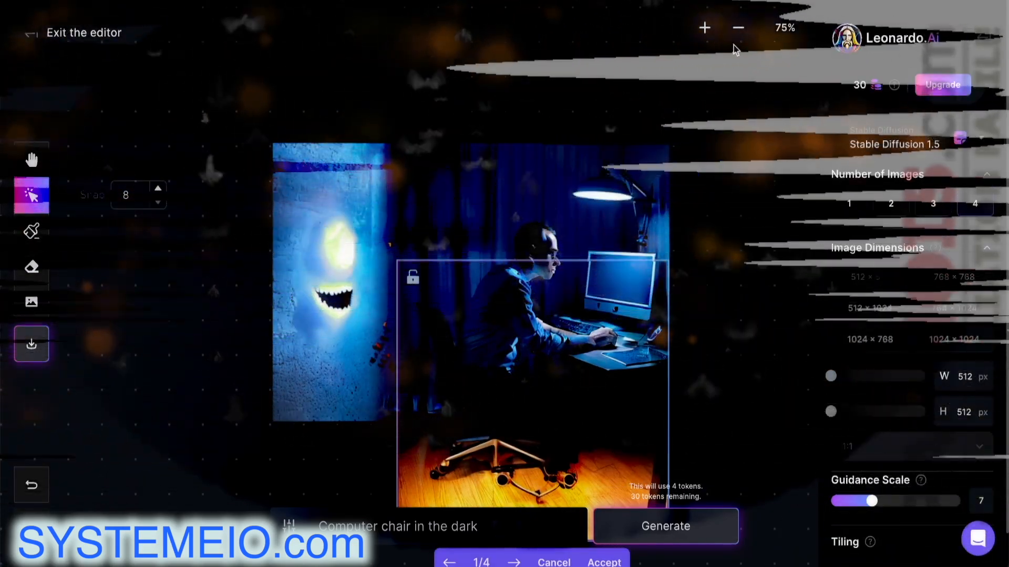
Browse all four chair variations and accept the first, a chair on a wooden floor
click(738, 28)
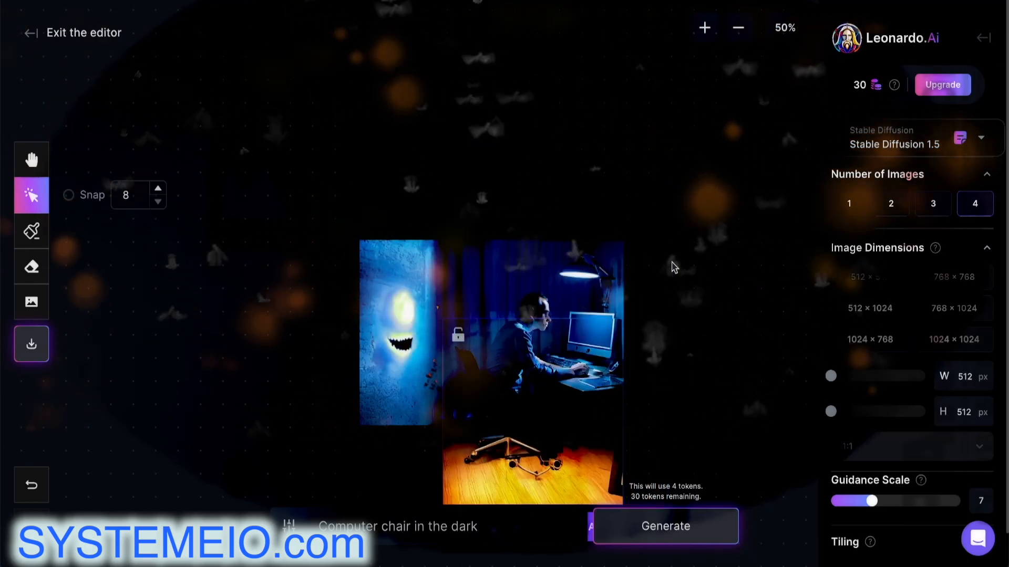
scroll(503, 361, down, 3)
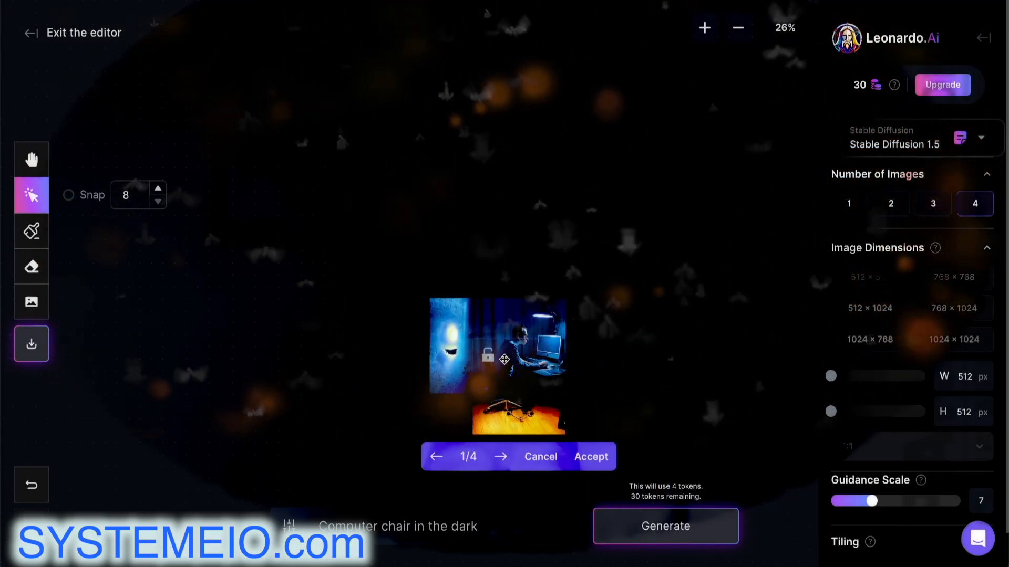
click(503, 459)
click(503, 459)
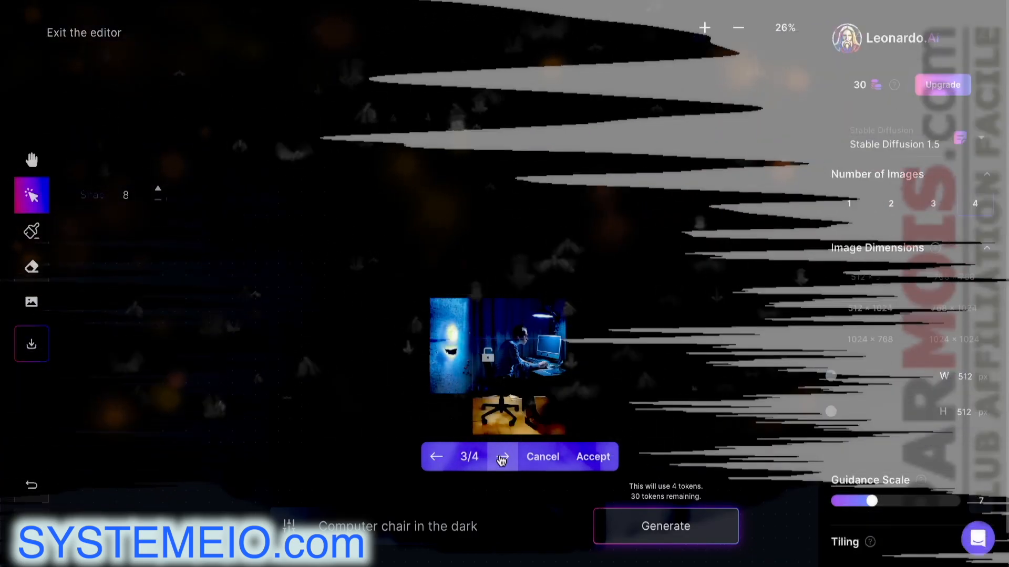
click(503, 459)
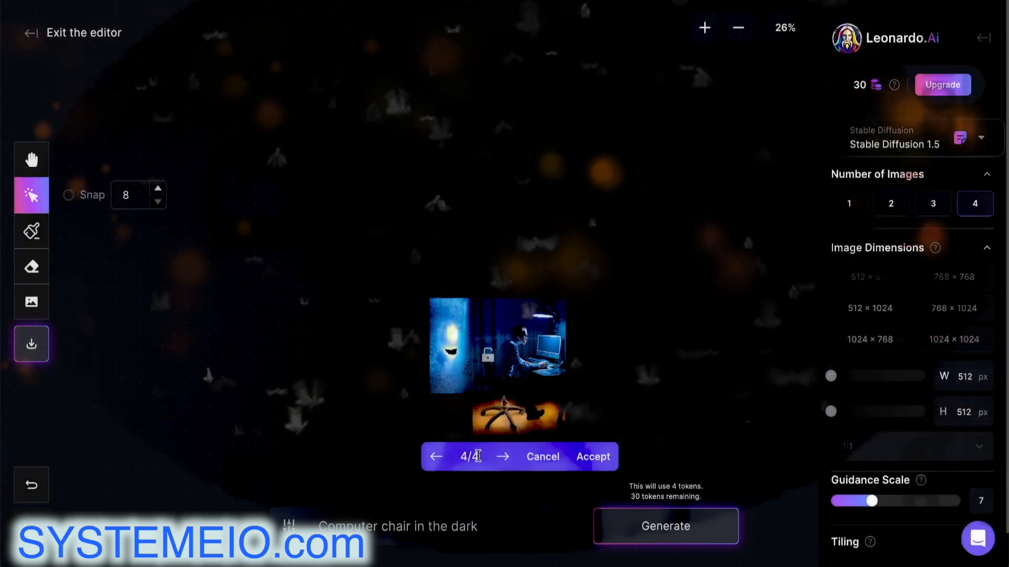
click(439, 460)
click(437, 460)
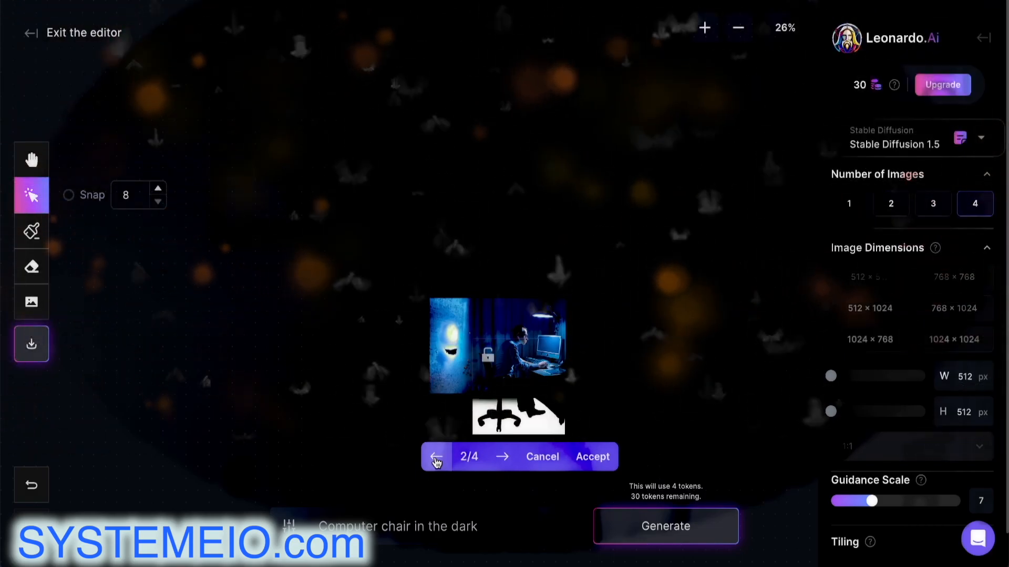
click(437, 461)
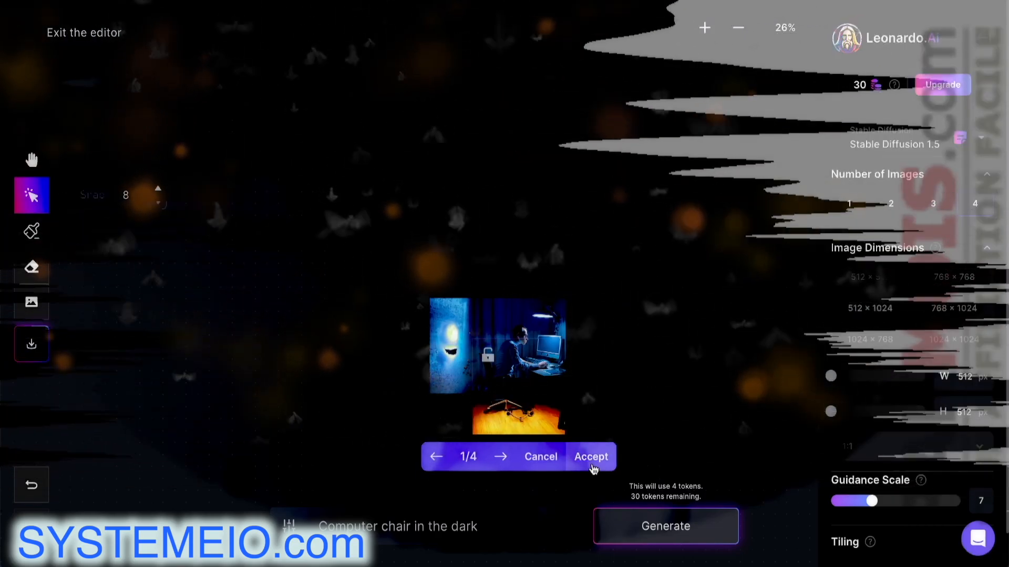
click(593, 467)
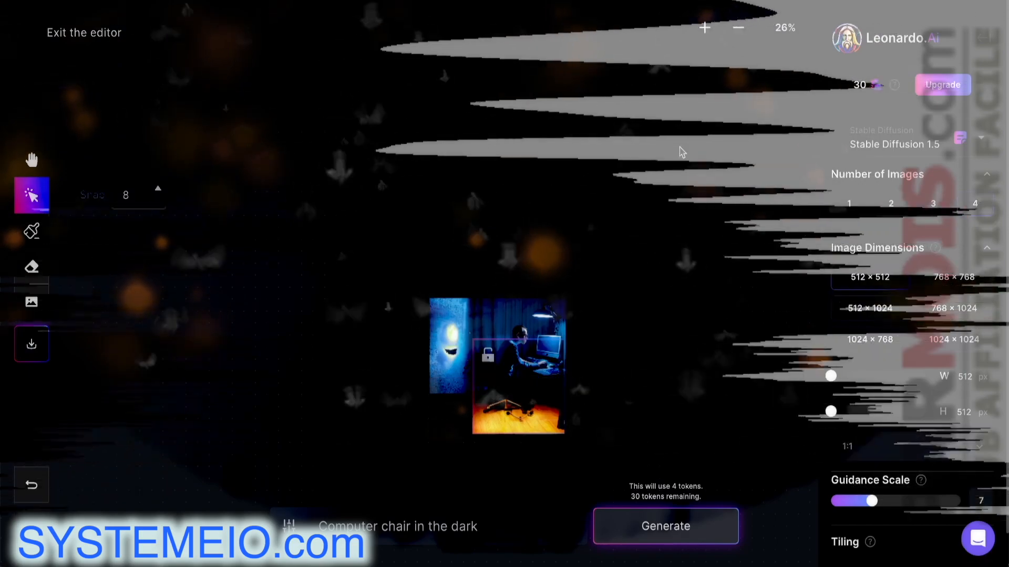
click(711, 32)
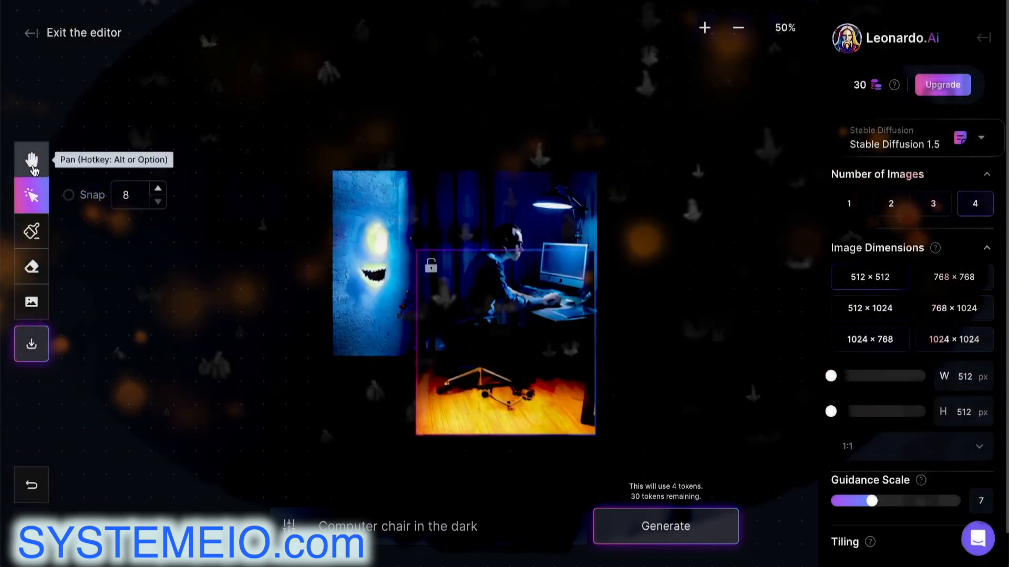
At 100% zoom, move the generation frame over the empty lower-left corner beside the chair and select the prompt
click(31, 159)
drag(259, 379, 277, 288)
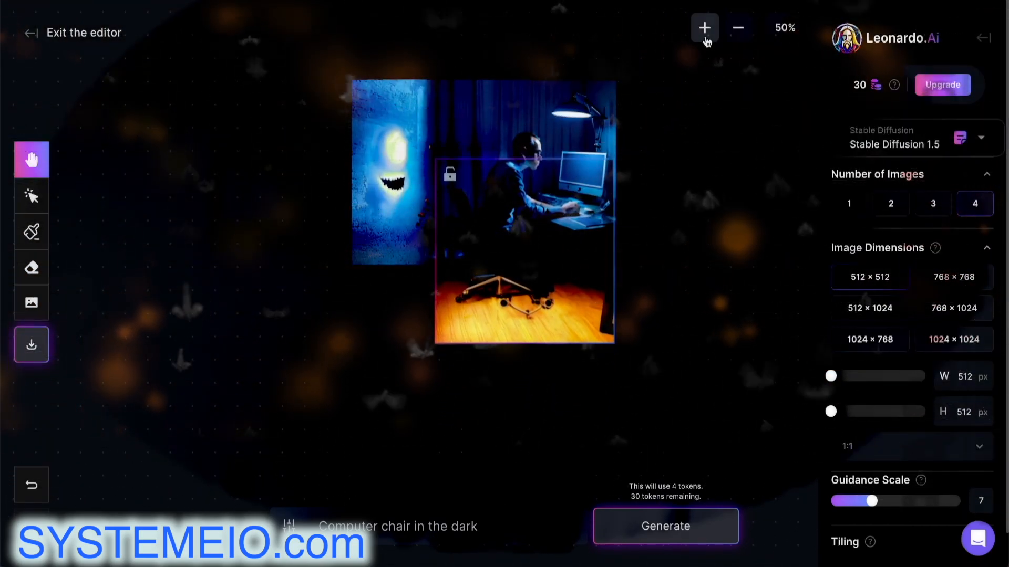
click(705, 29)
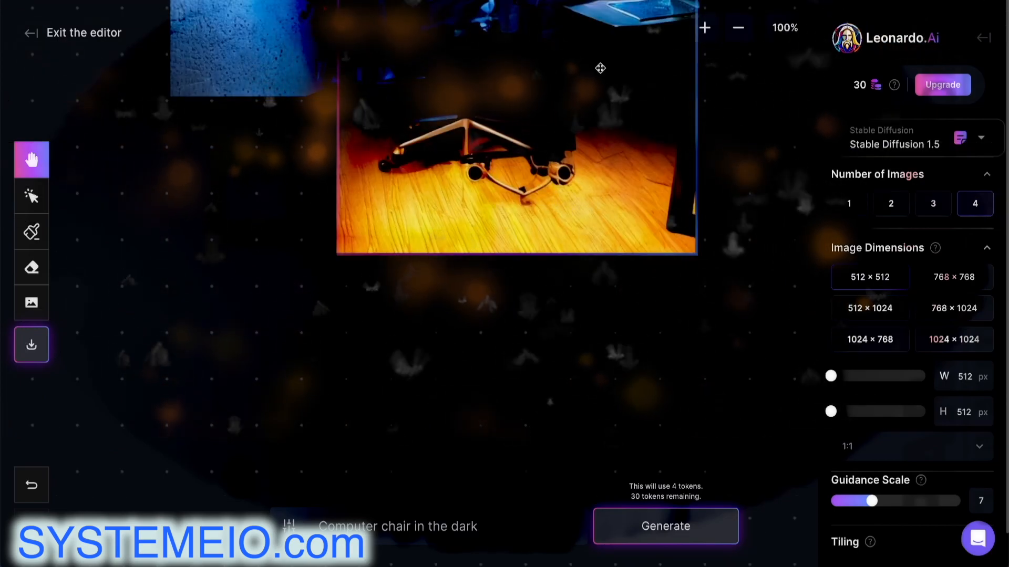
drag(383, 174, 566, 333)
drag(581, 254, 549, 249)
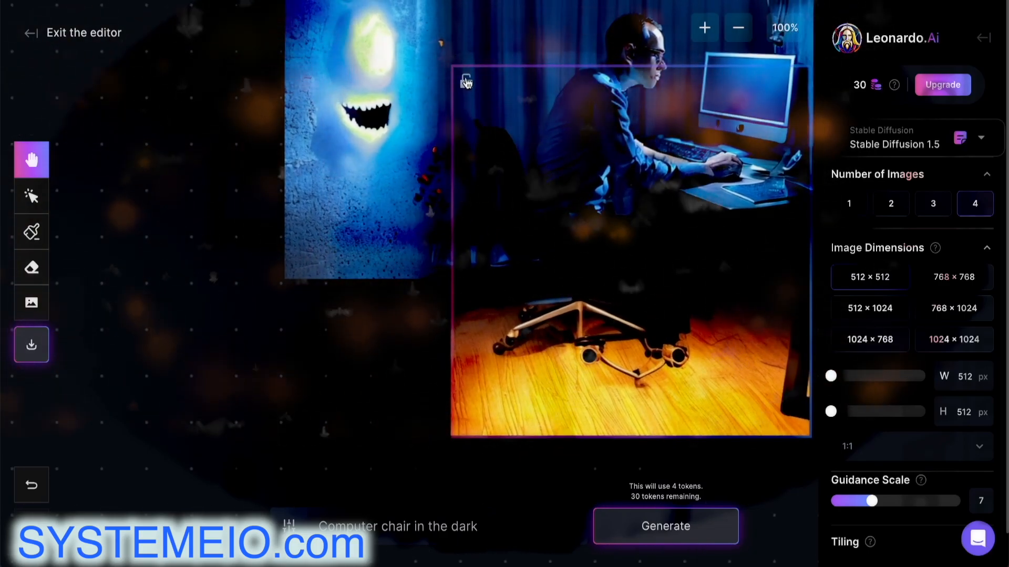
drag(489, 69, 457, 77)
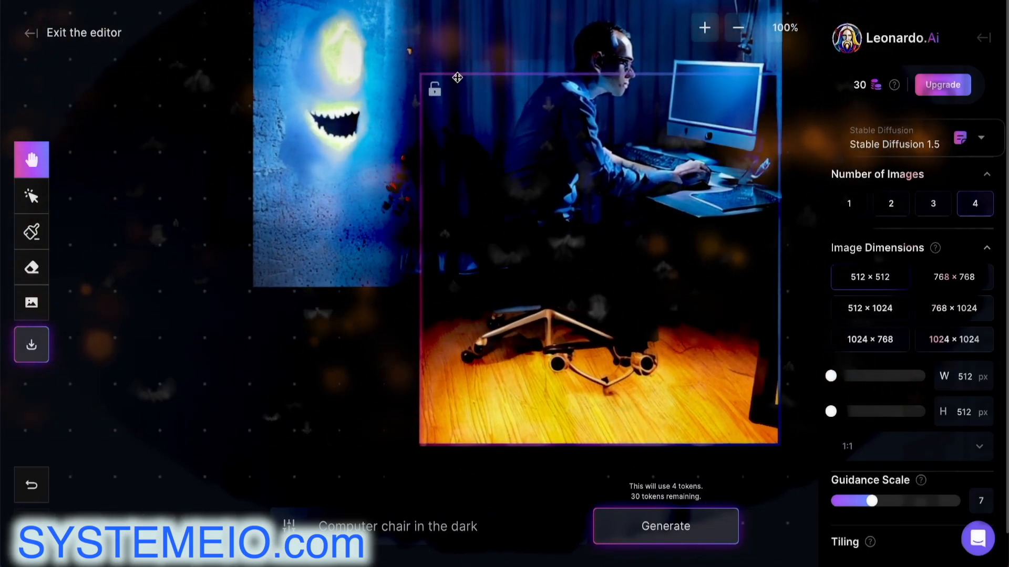
click(32, 196)
mouse_move(503, 111)
mouse_down()
mouse_move(331, 132)
mouse_move(335, 108)
mouse_up()
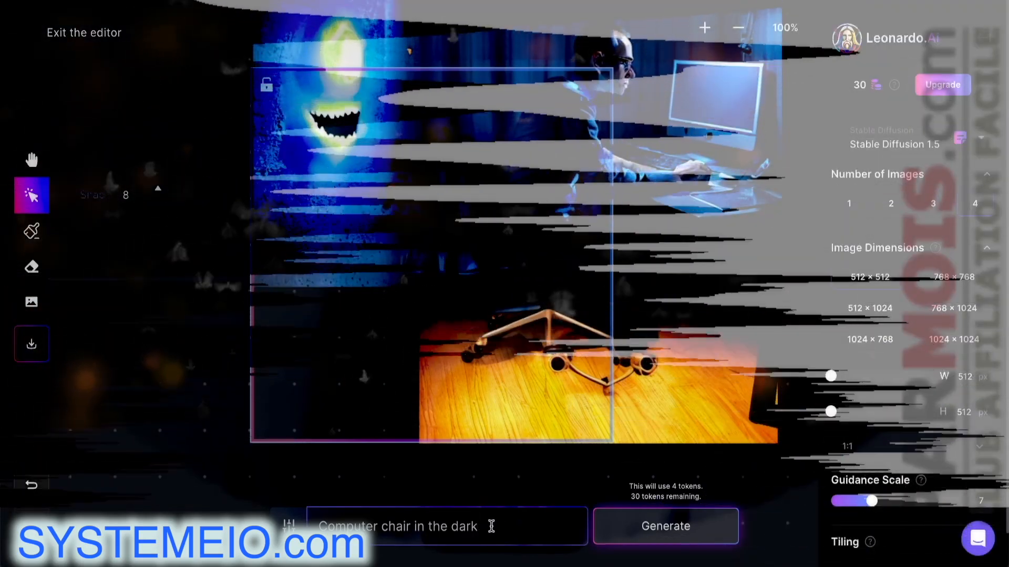
drag(477, 527, 316, 521)
Generate with the prompt 'flower pot' and accept variation 4/4, red and yellow flowers
key(BackSpace)
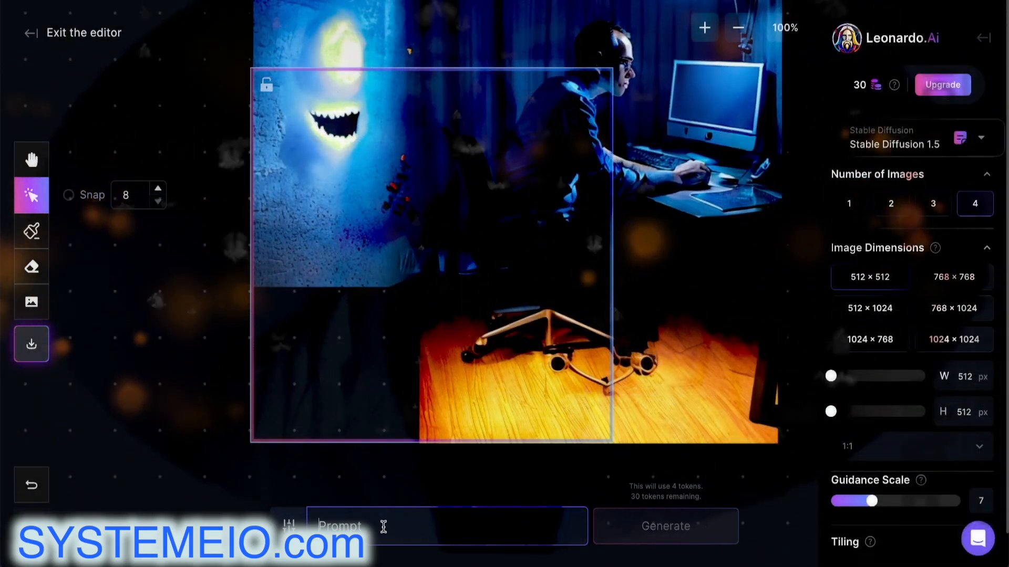
text(flower pot)
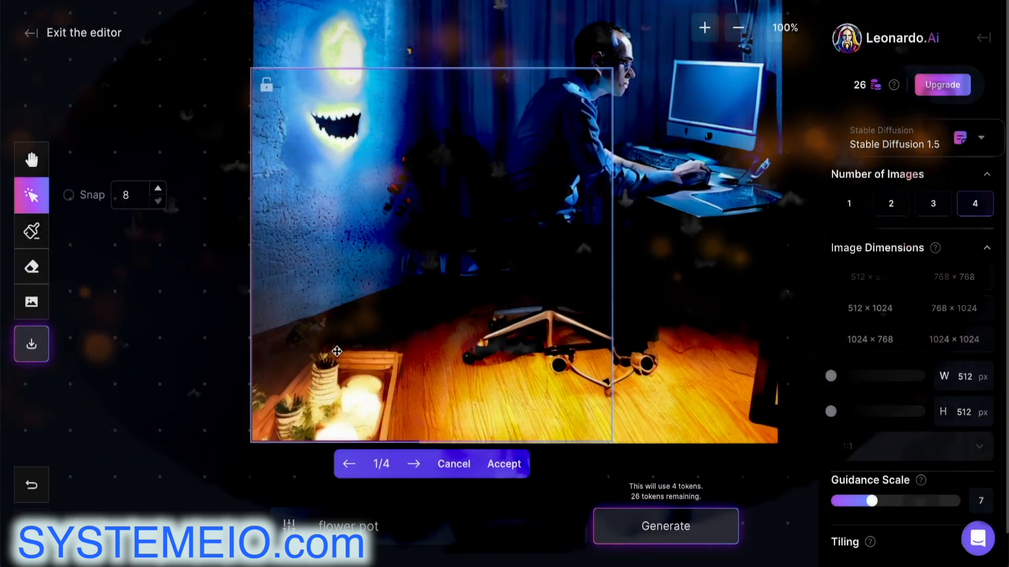
click(414, 465)
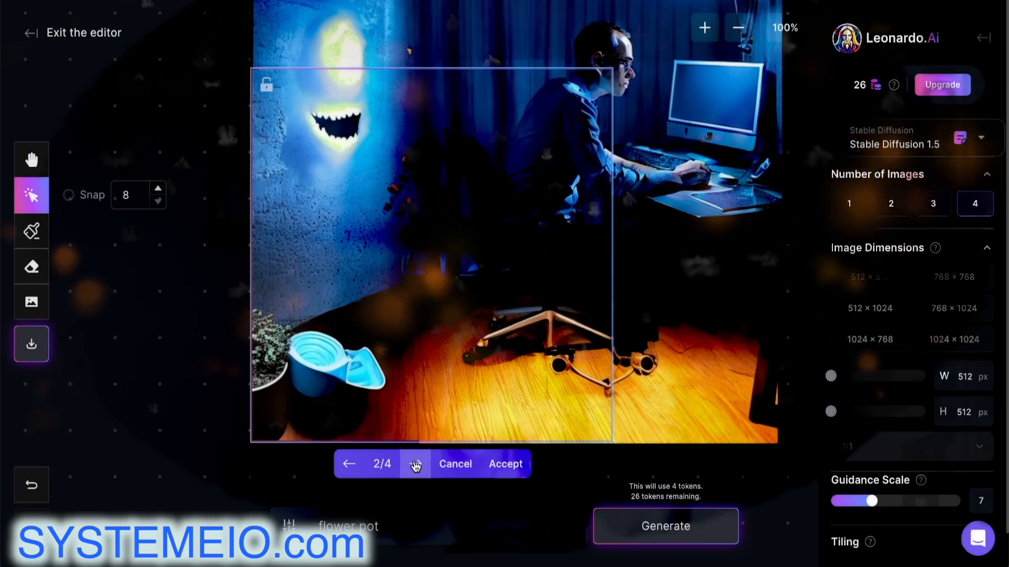
click(415, 464)
click(416, 465)
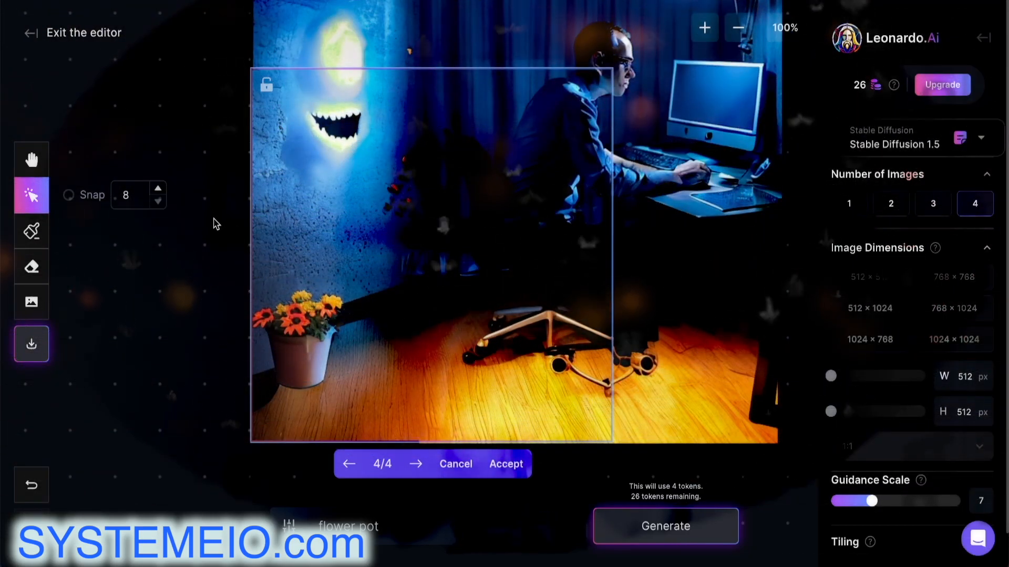
click(520, 467)
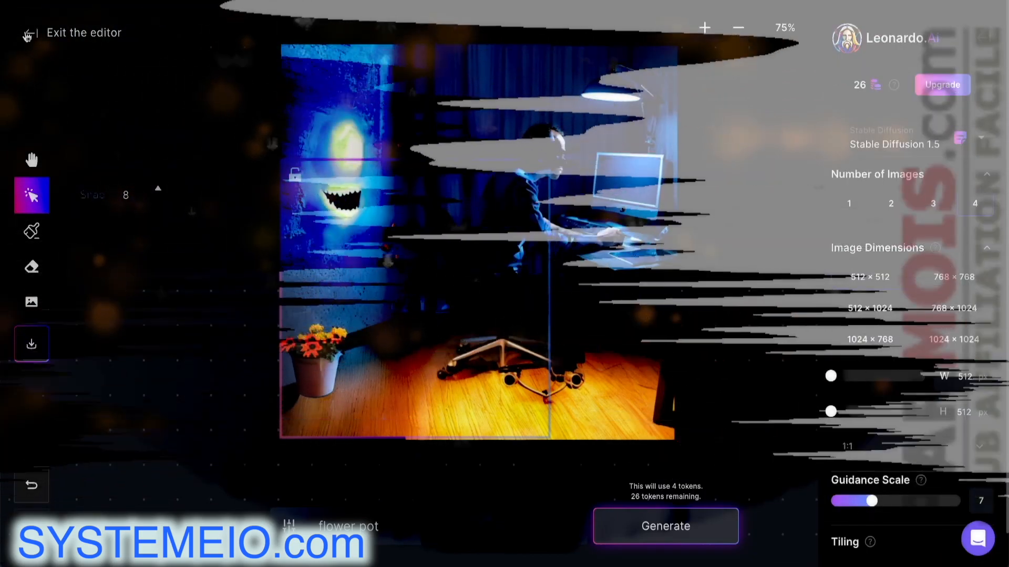
click(30, 35)
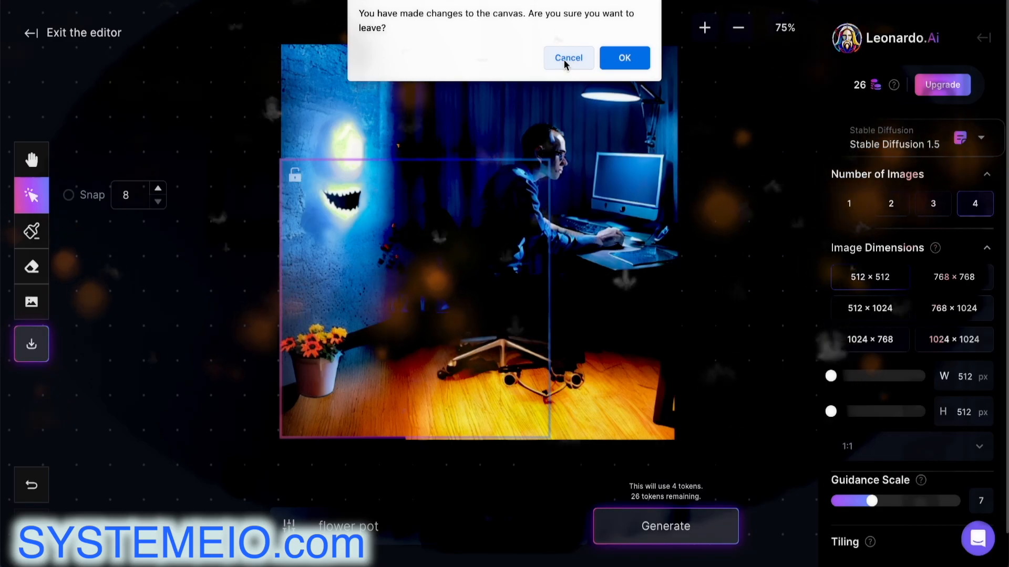
click(563, 59)
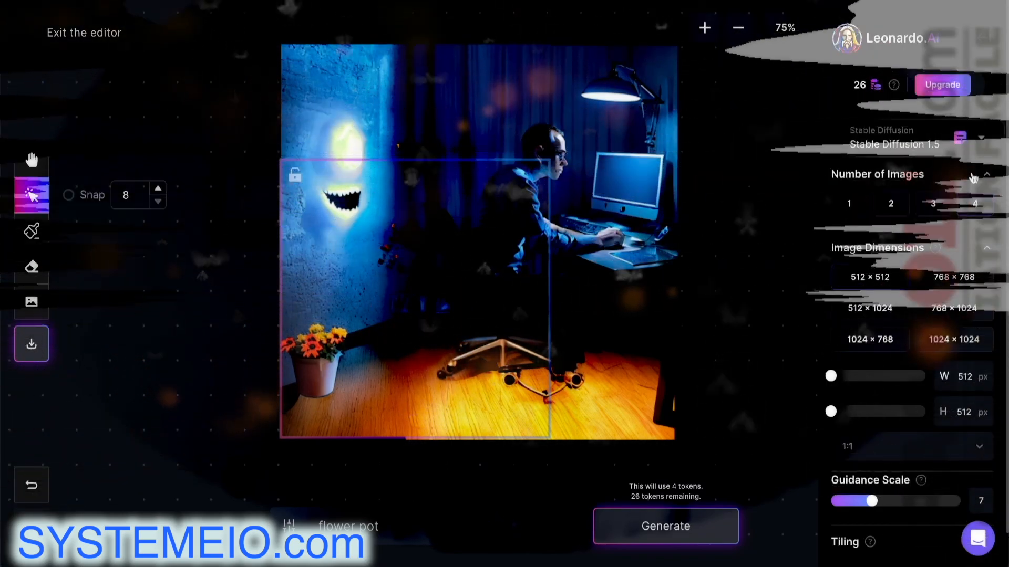
scroll(972, 173, down, 1)
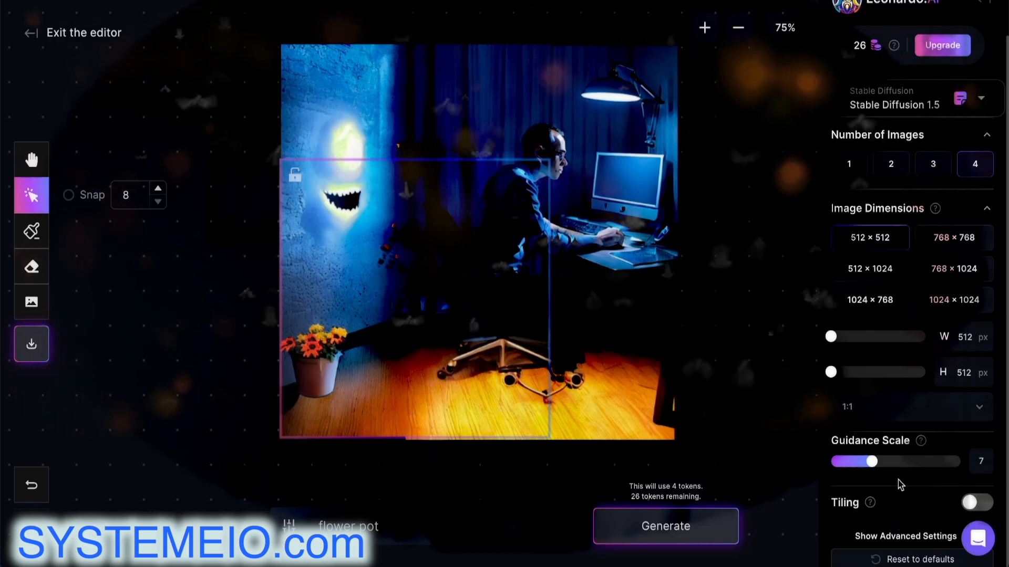
scroll(914, 479, up, 1)
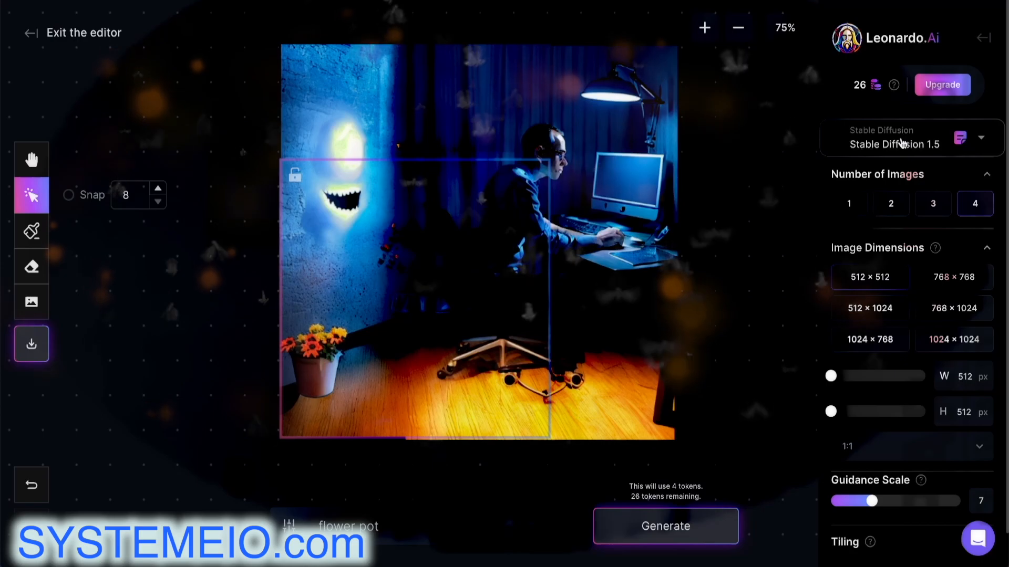
right_click(593, 137)
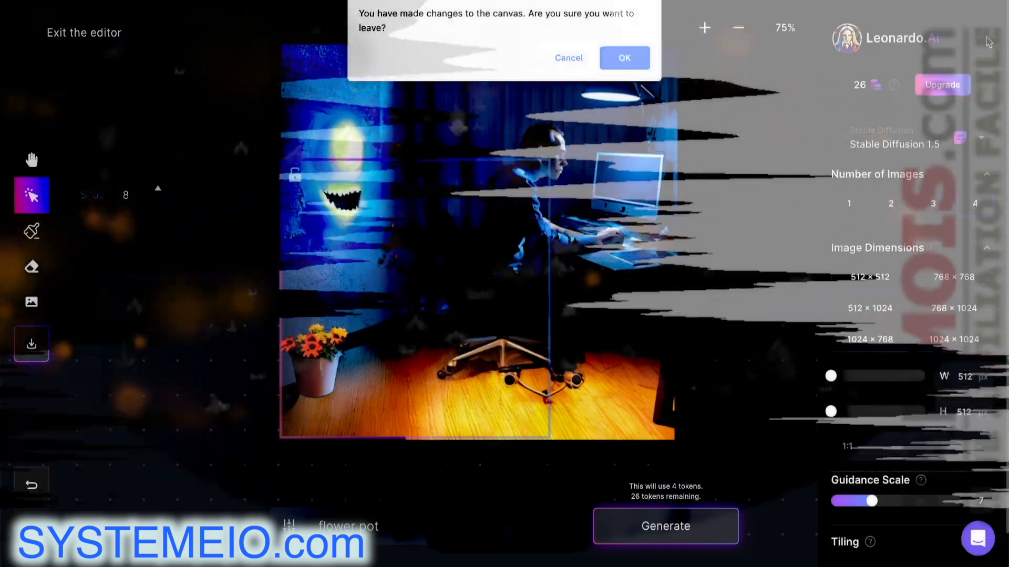
Leave the canvas editor and scroll through Your Generations in the Personal Feed
click(627, 57)
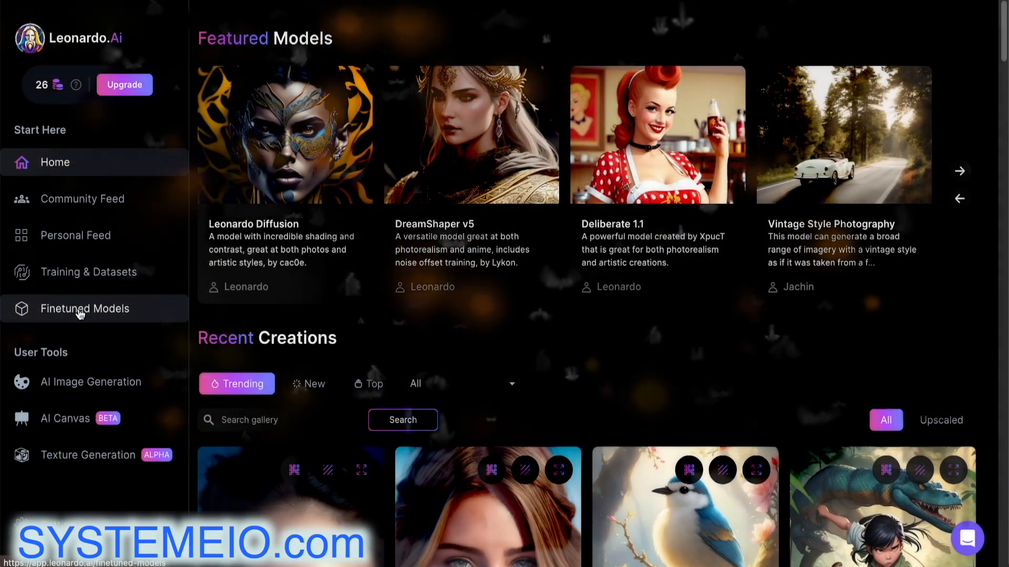
click(76, 238)
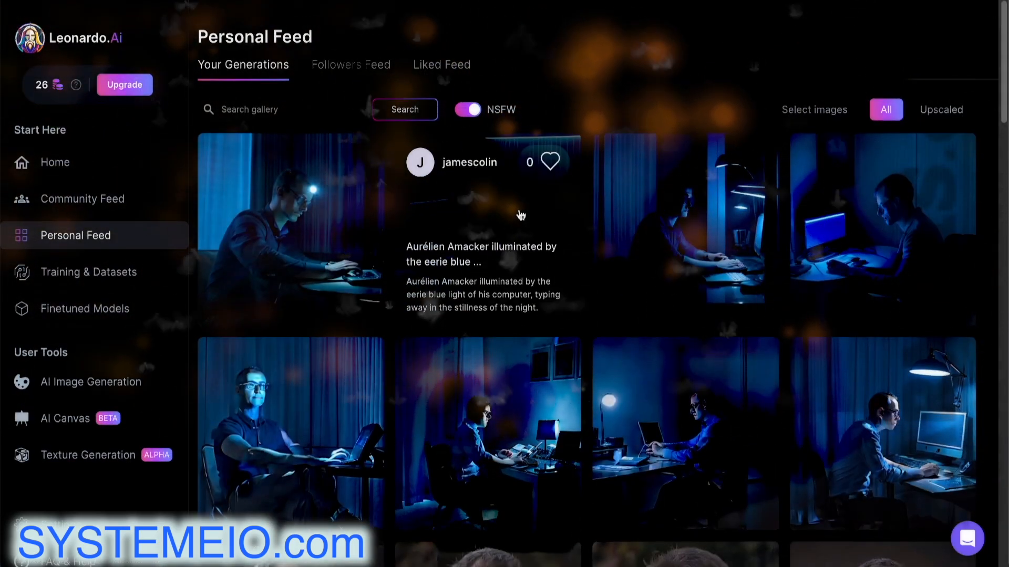
scroll(519, 215, down, 4)
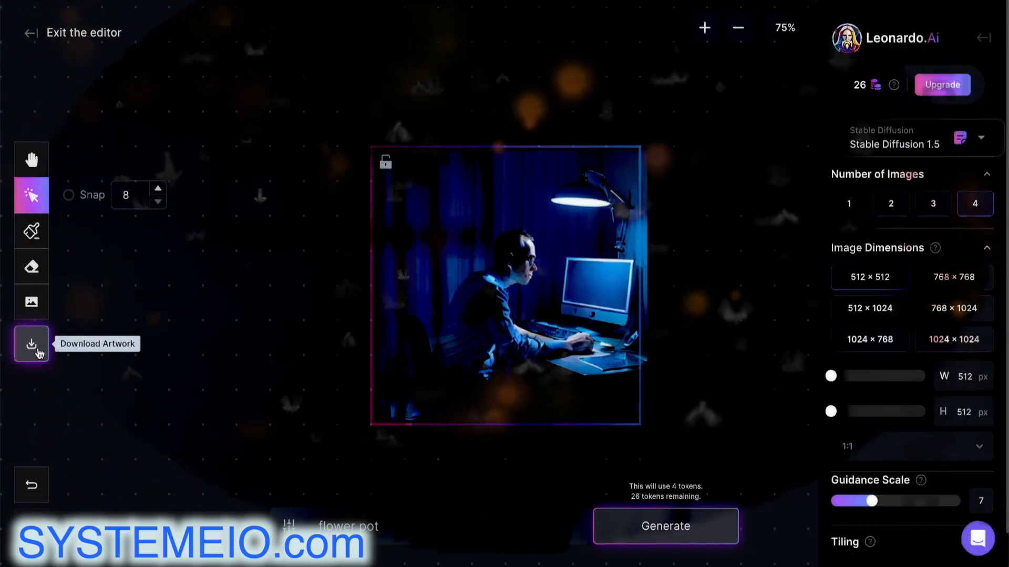
Download the canvas artwork and exit the editor back to the Home page
click(39, 352)
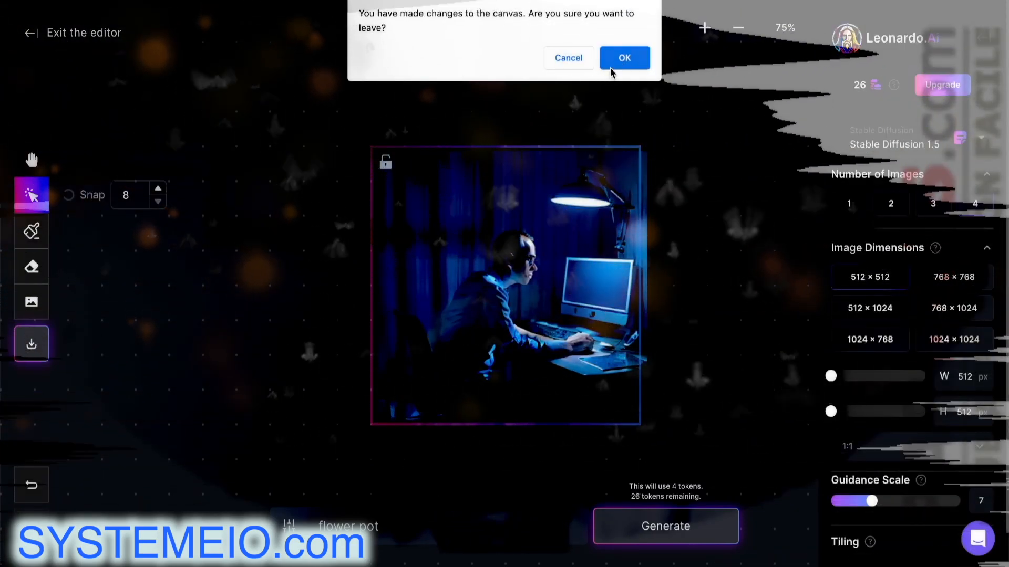
click(611, 68)
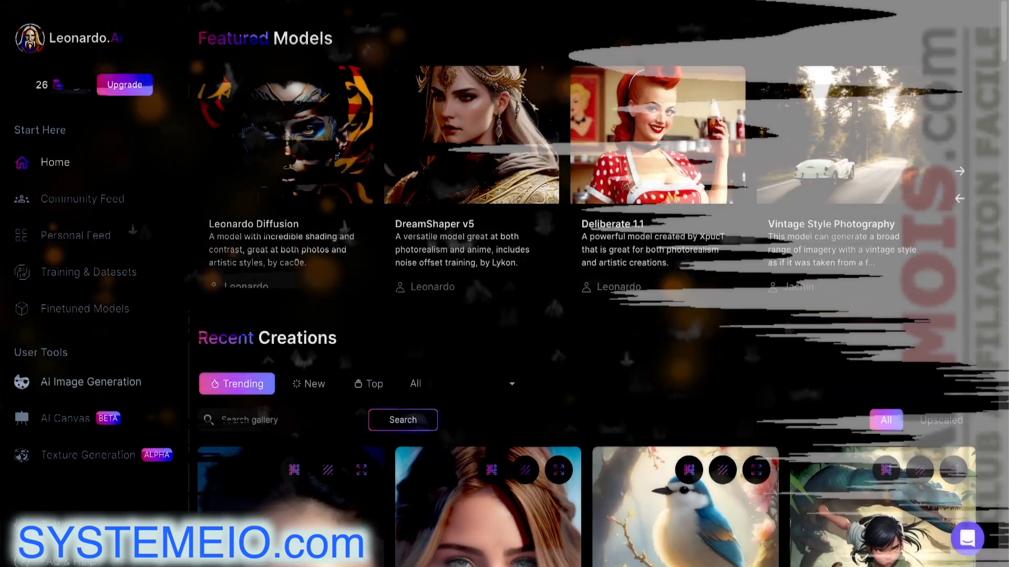